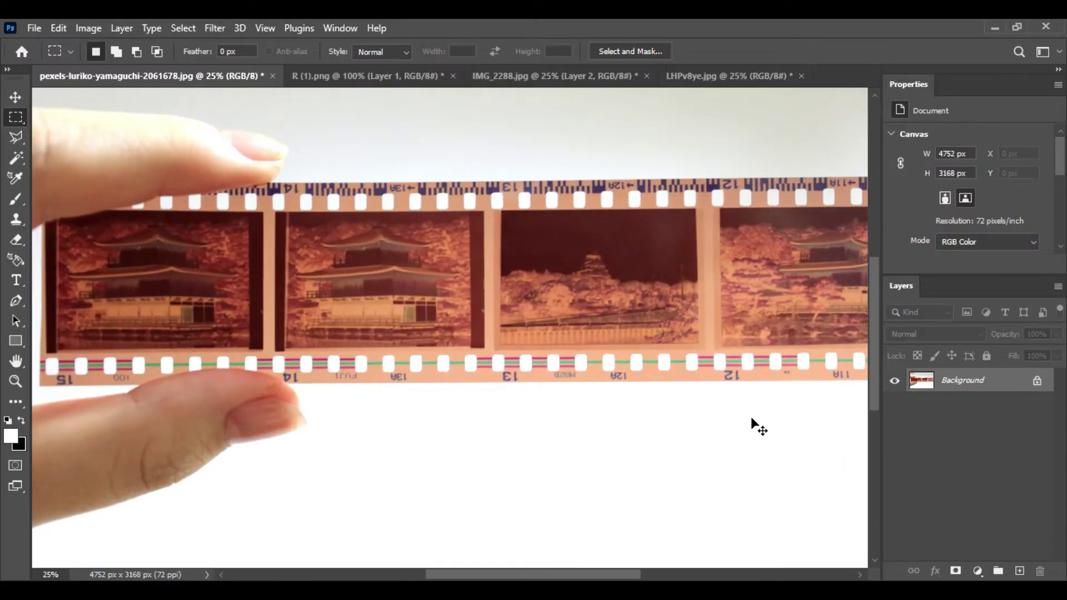
Step: Zoom out until every frame of the film-negative strip photo fits the window
key(ctrl+minus)
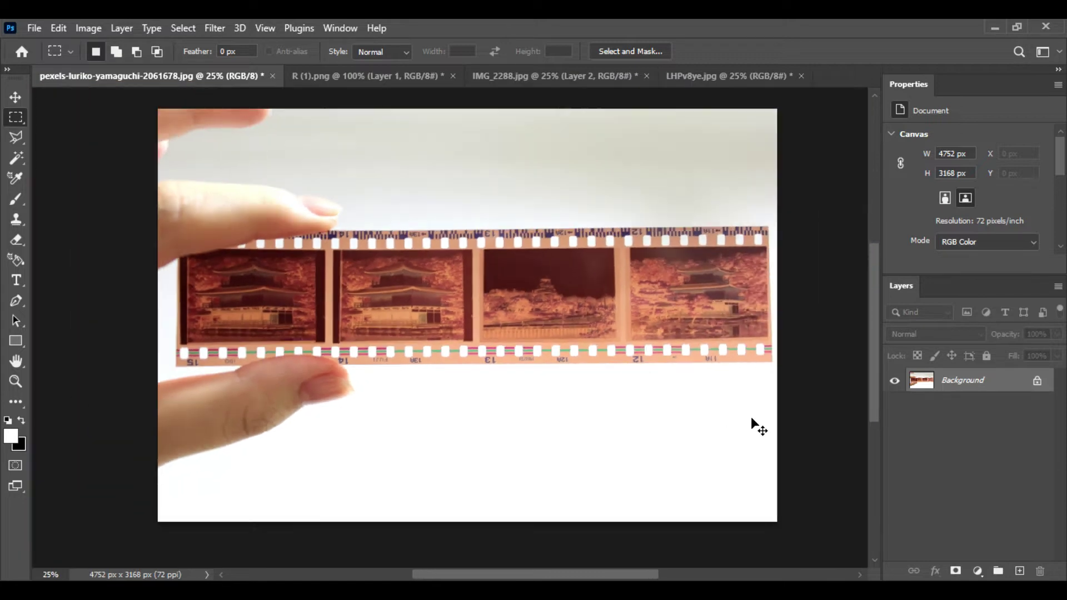
key(ctrl+minus)
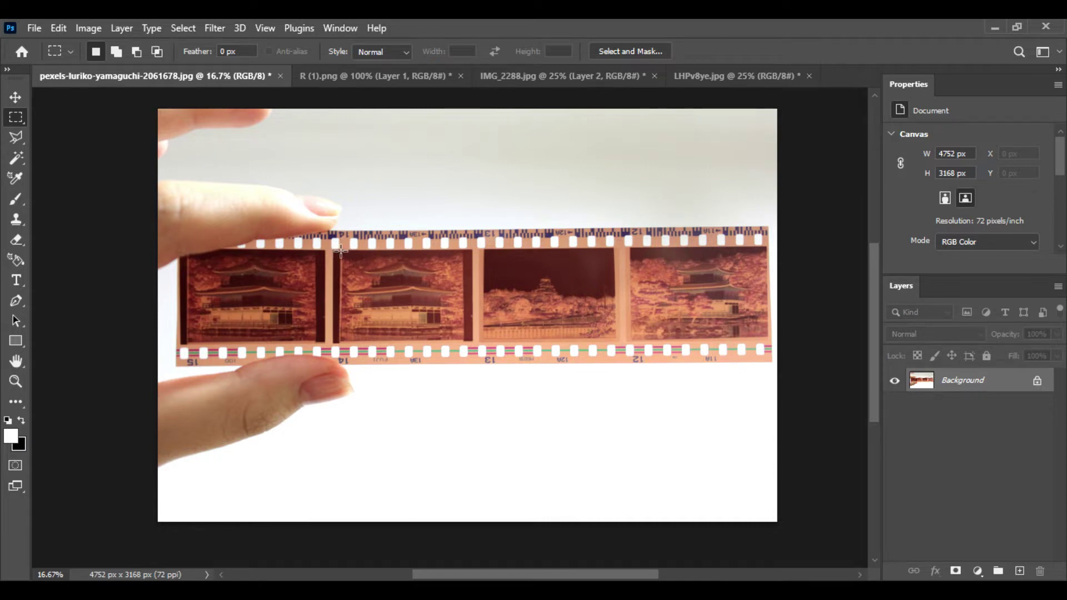
Step: Copy the second pavilion frame onto its own layer and hide the original photo
drag(340, 251, 465, 340)
key(ctrl+j)
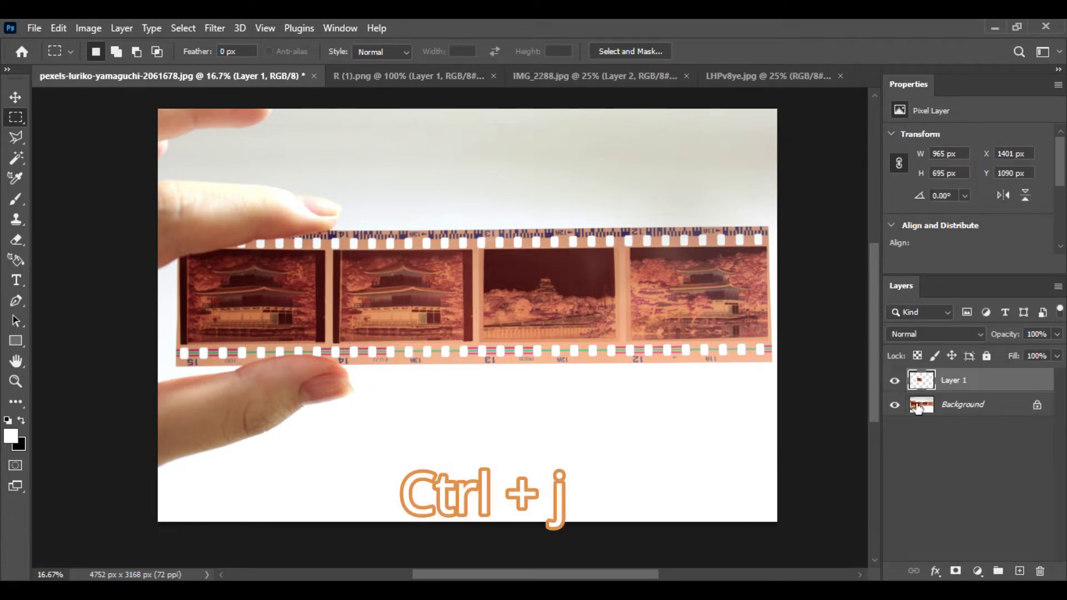
click(895, 405)
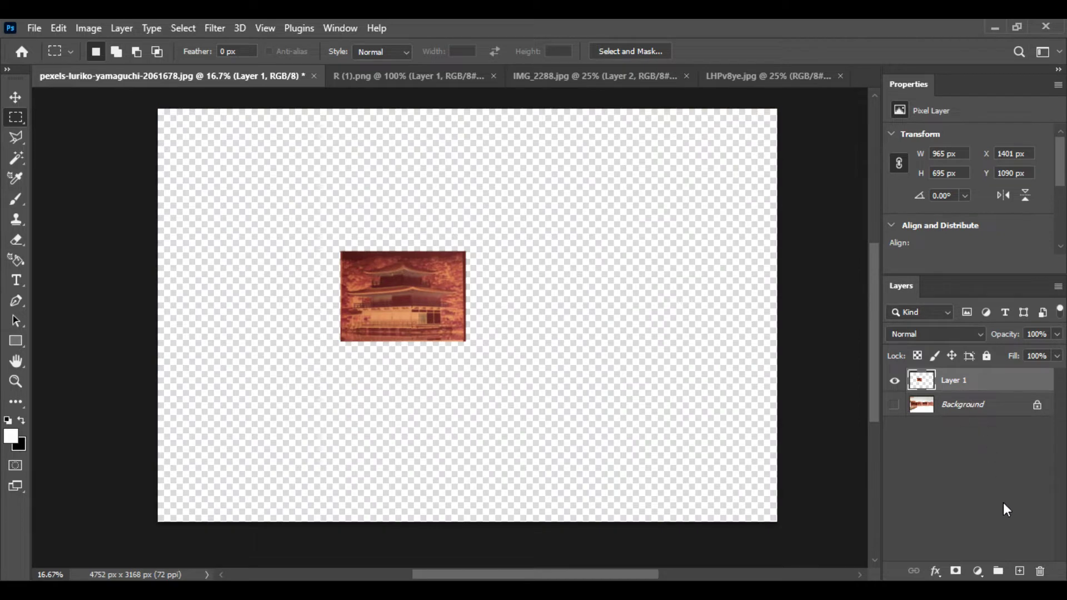
Step: Add a white-filled Layer 2 beneath Layer 1, then make Layer 1 active
click(1024, 577)
drag(974, 389, 974, 417)
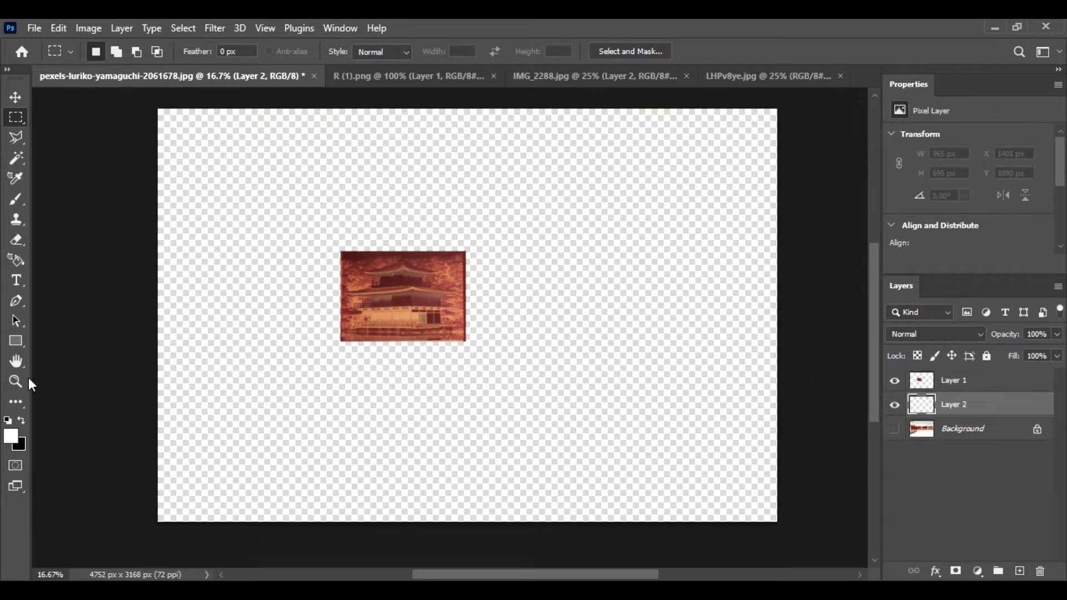
click(15, 402)
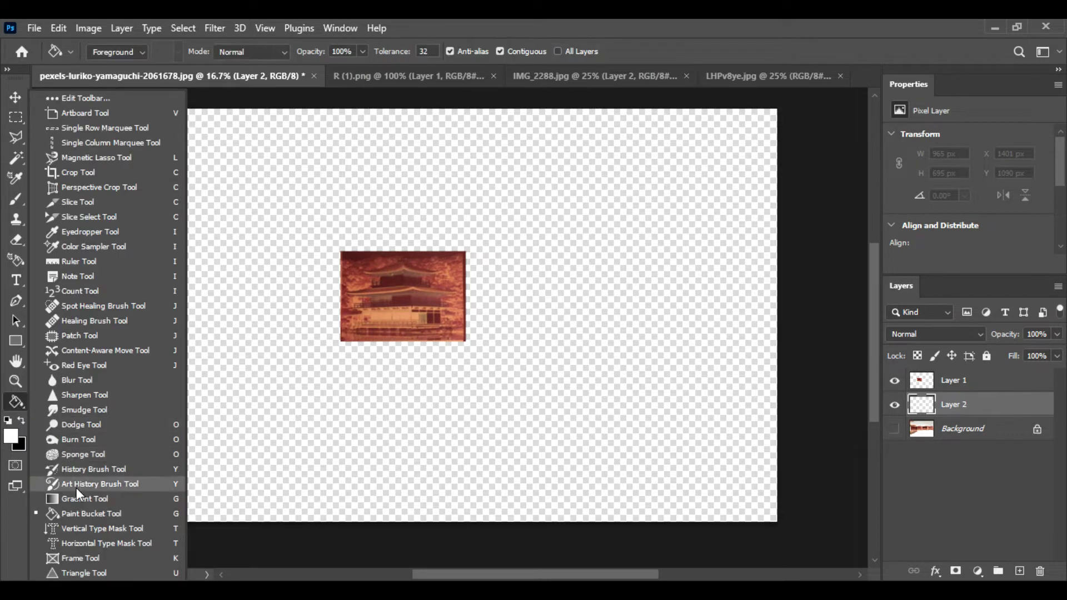
click(85, 515)
click(216, 305)
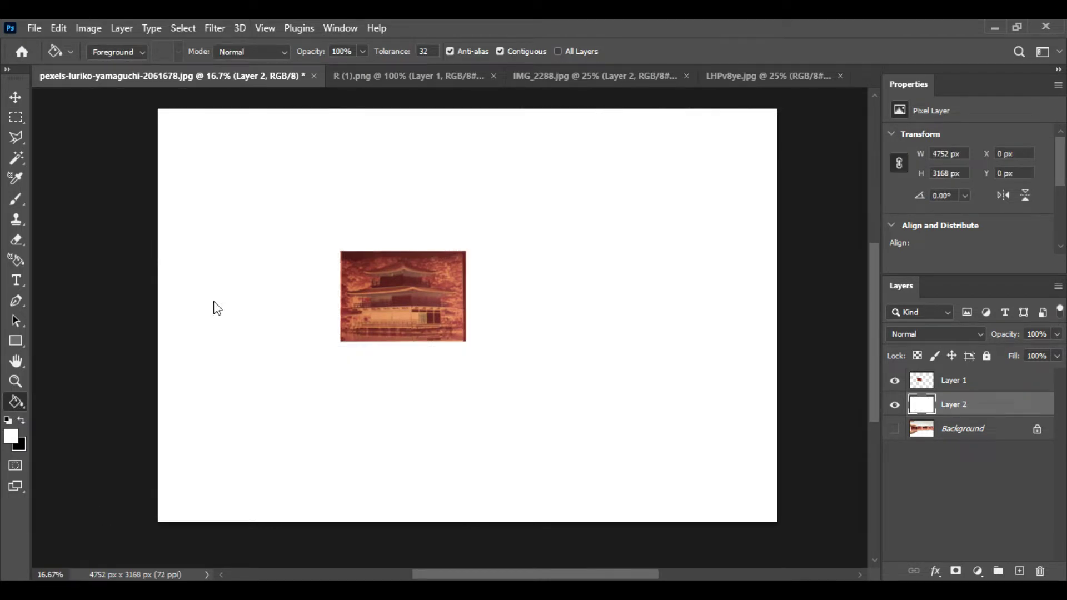
click(982, 386)
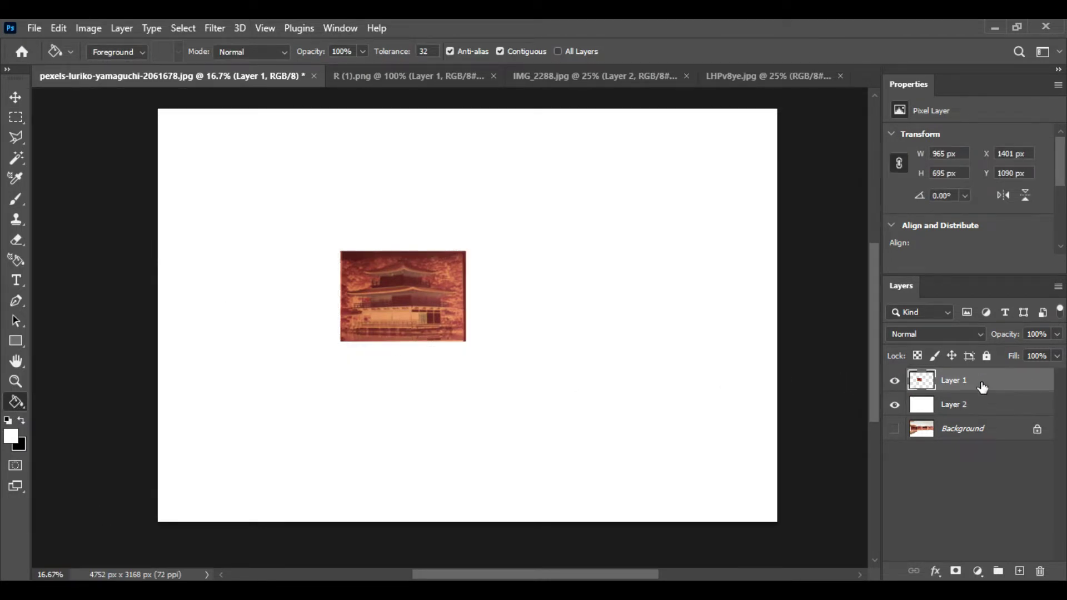
Step: Scale the pavilion frame up about 458% and reposition it to nearly fill the white canvas
key(ctrl+t)
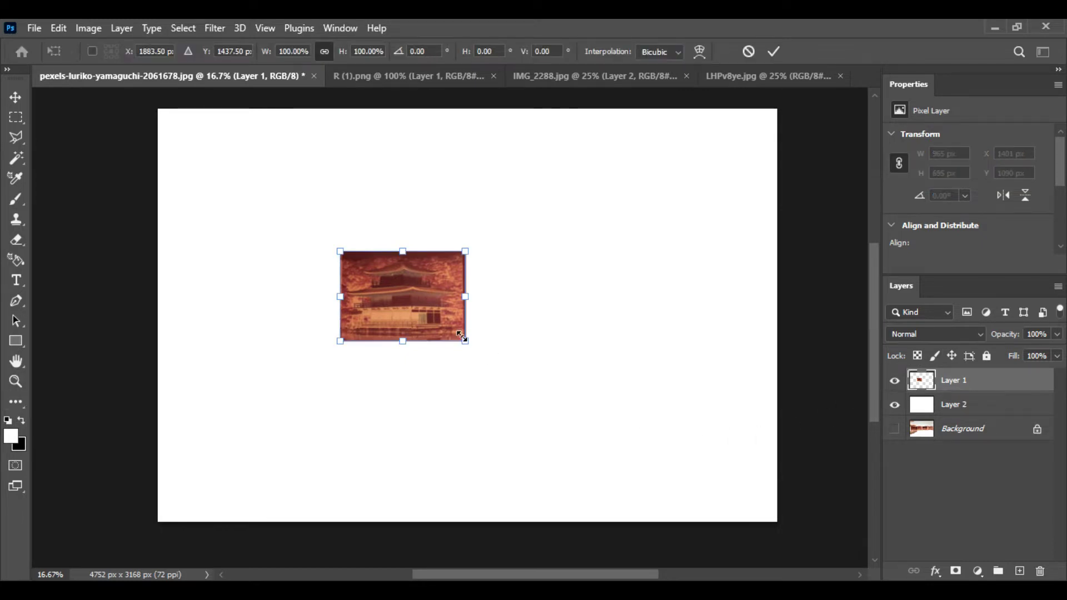
drag(465, 342, 639, 465)
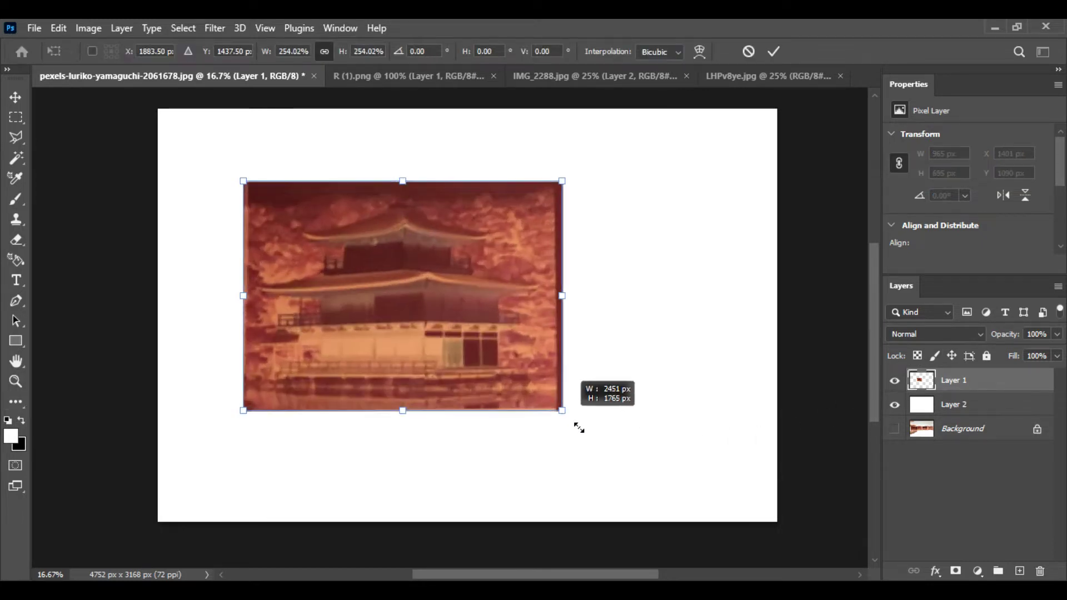
drag(516, 391, 538, 394)
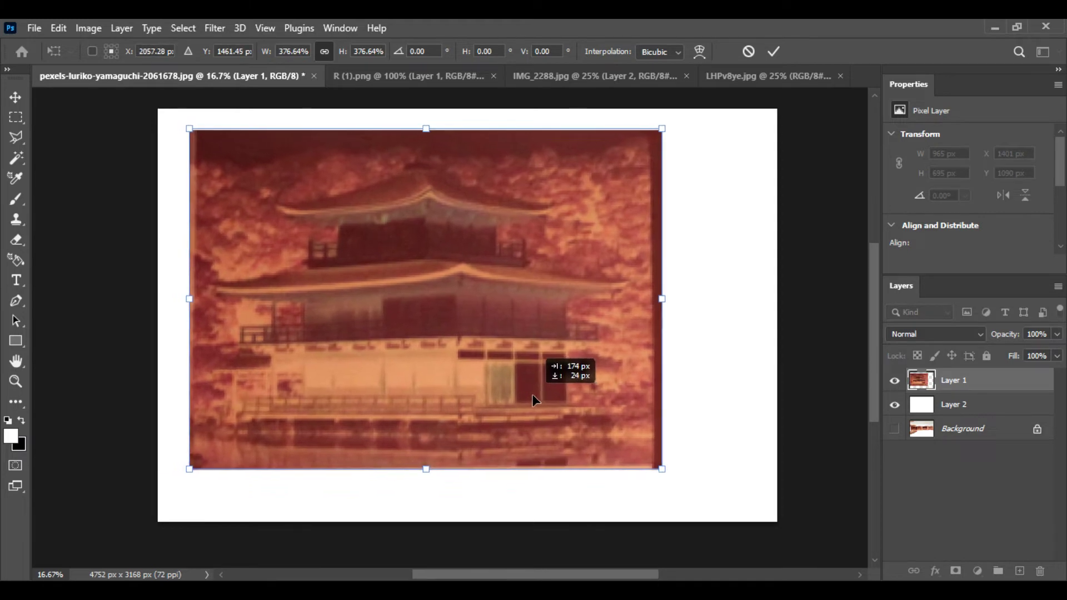
drag(661, 468, 691, 482)
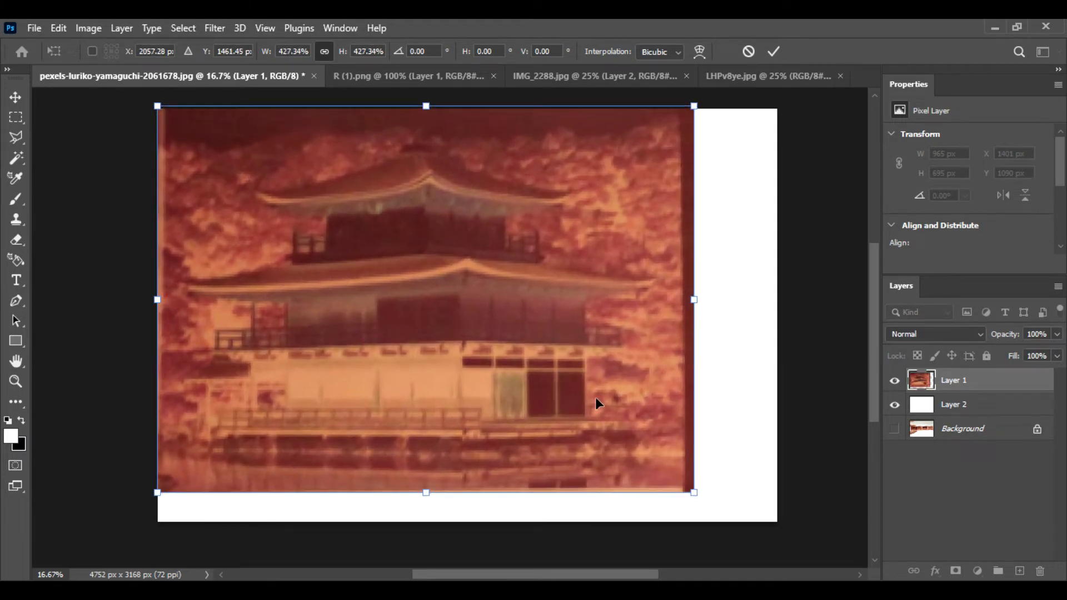
drag(584, 388, 612, 401)
drag(726, 507, 748, 515)
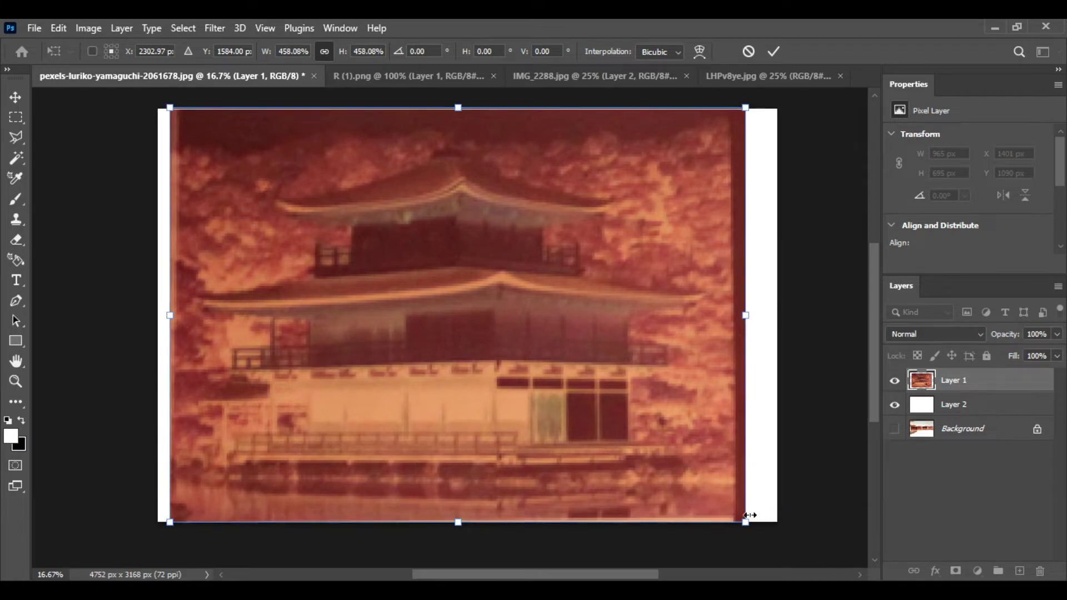
key(Return)
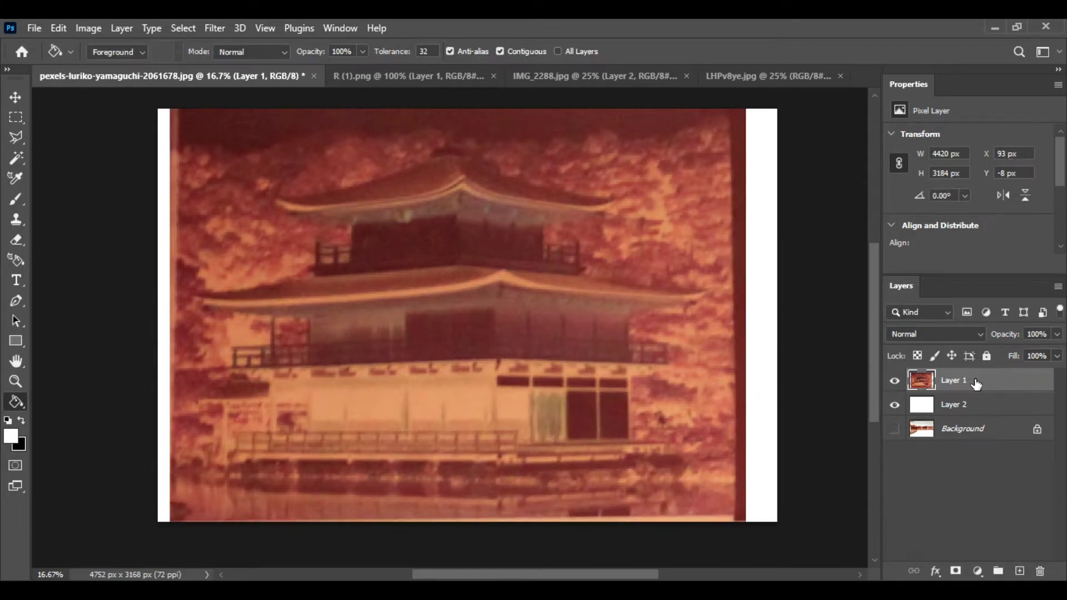
Step: Set the Image Size resolution to 200 pixels/inch with resampling, giving 13200 × 8800 px
click(103, 28)
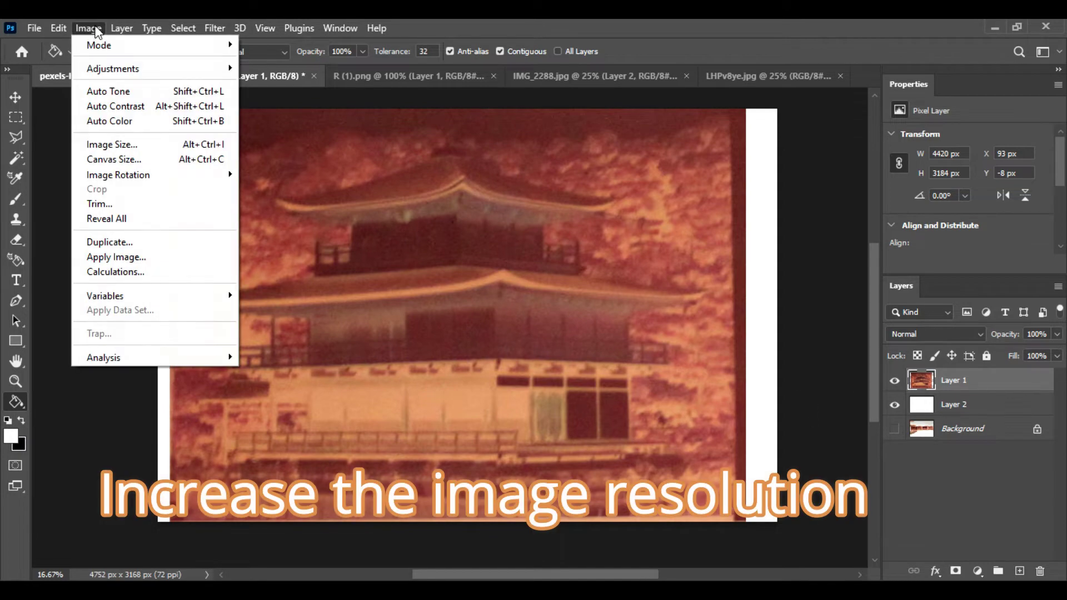
click(118, 144)
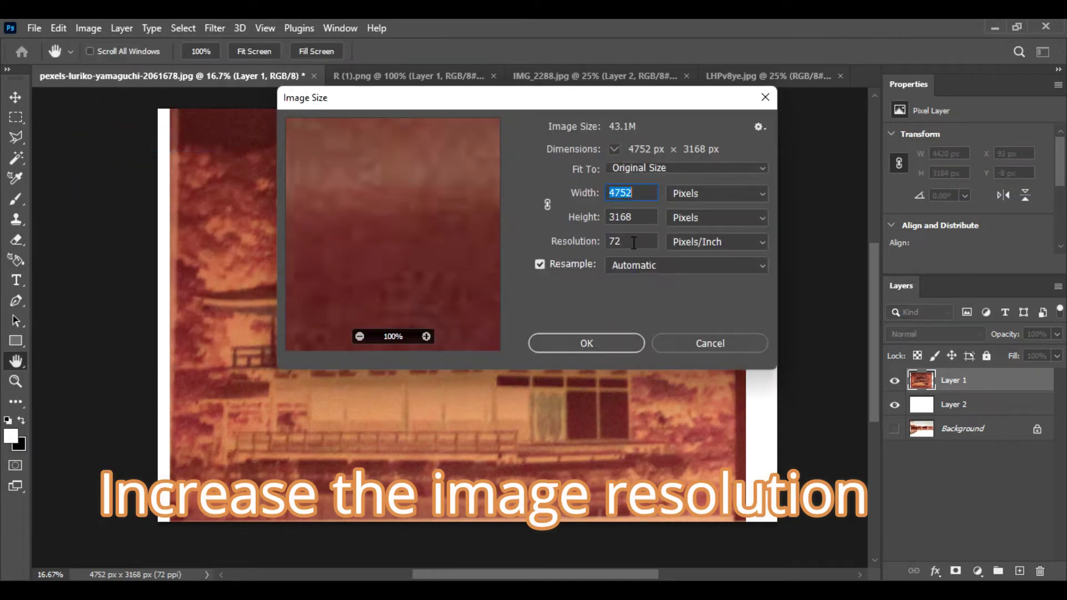
double_click(638, 243)
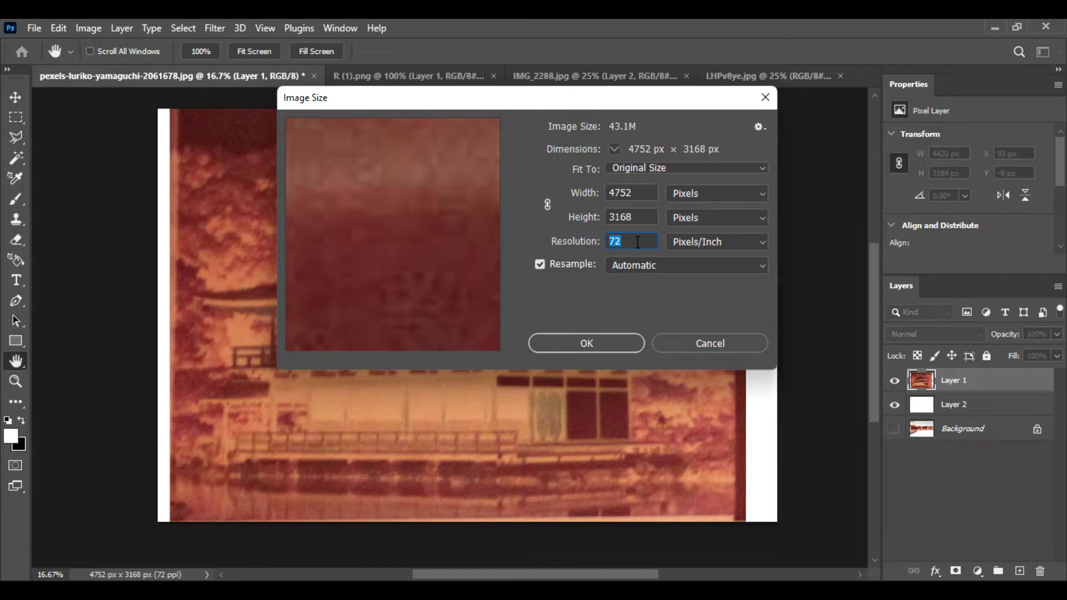
text(200)
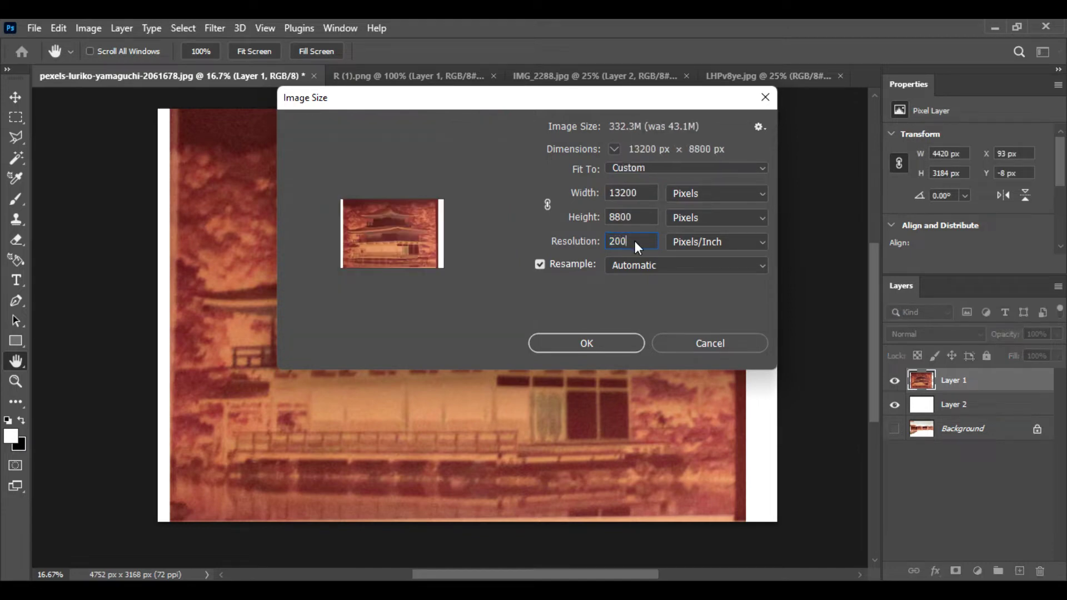
click(612, 342)
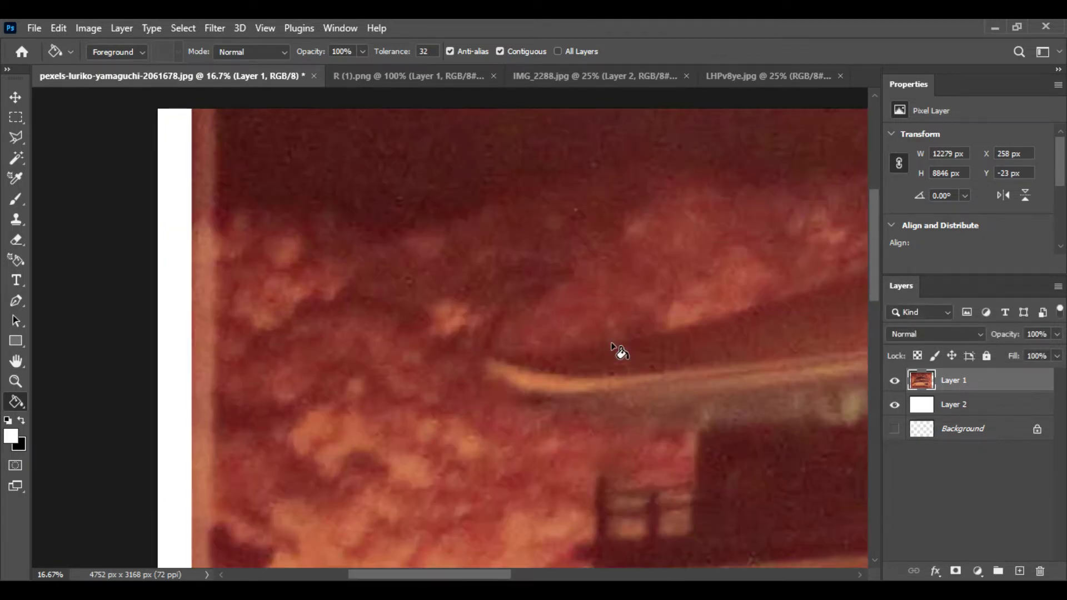
Step: Bring the whole temple into view and invert the pavilion frame into a cyan-tinted positive
scroll(612, 345, down, 1)
scroll(611, 346, down, 1)
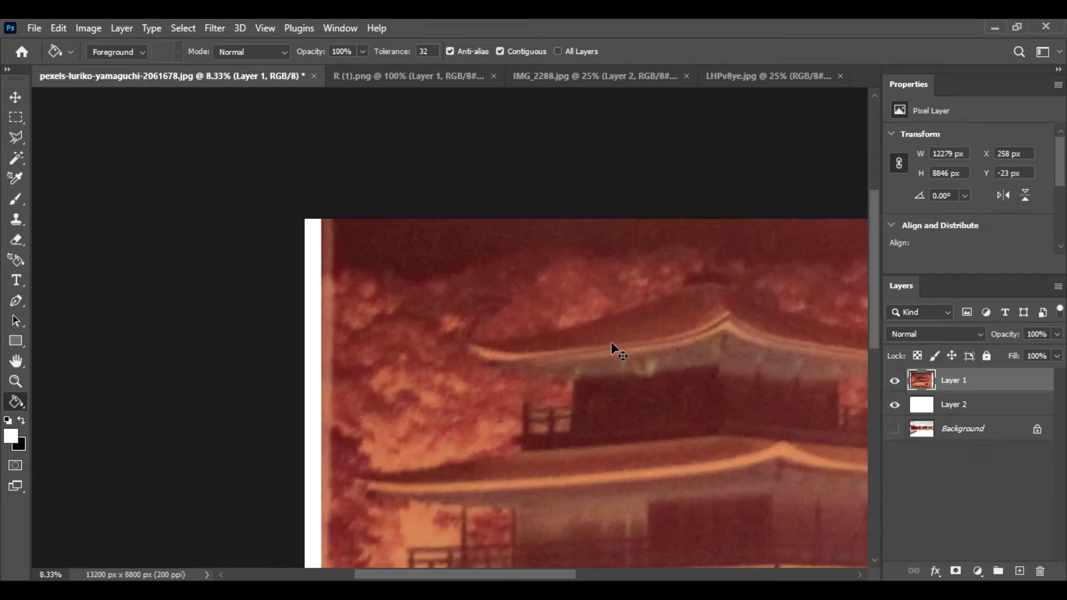
scroll(612, 345, down, 1)
drag(648, 436, 444, 313)
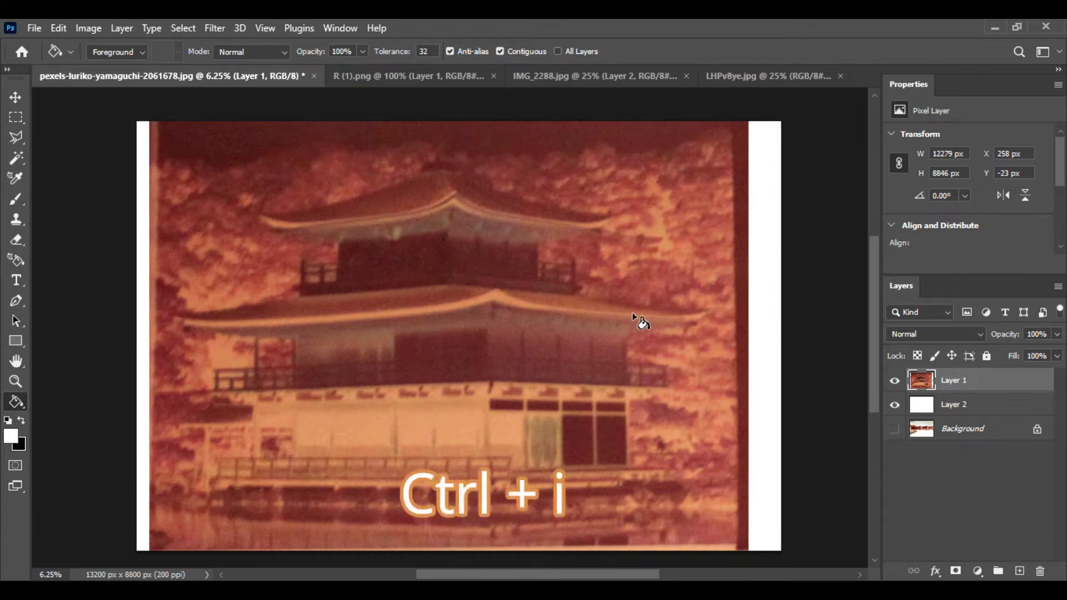
key(ctrl+i)
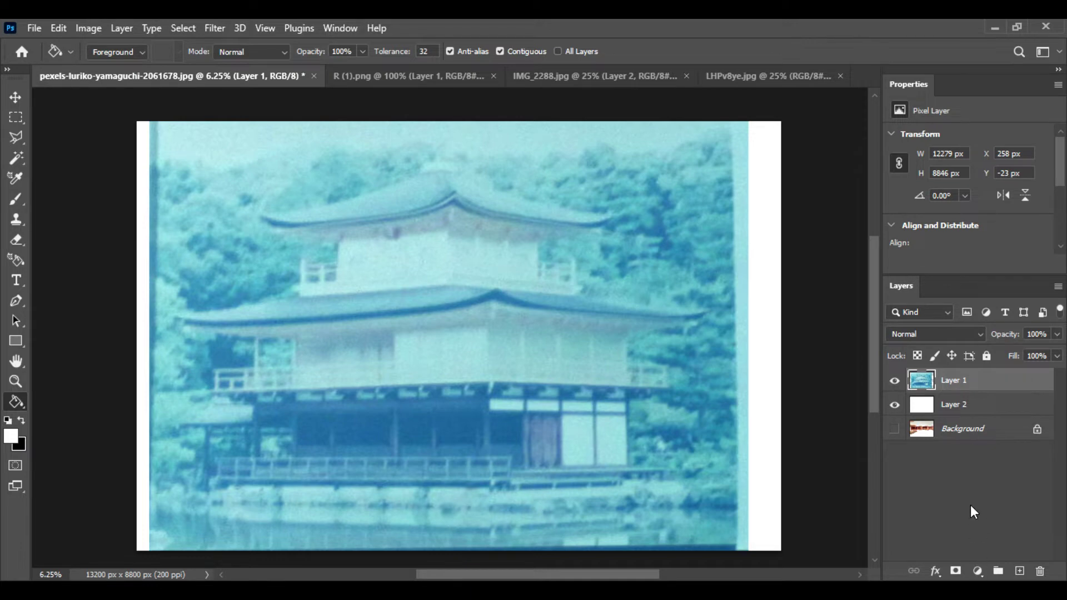
click(979, 573)
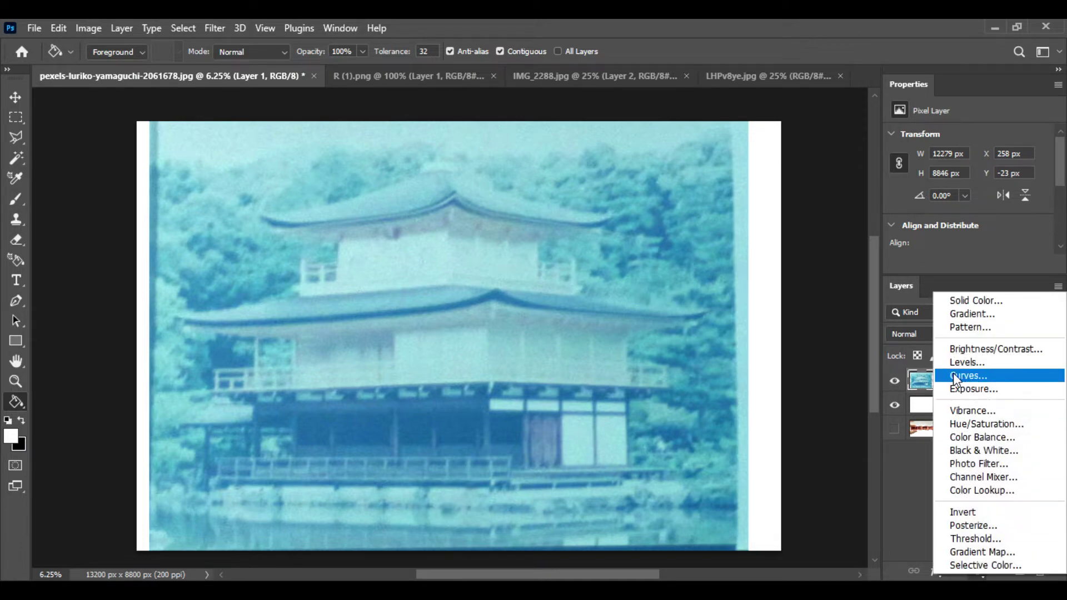
Step: Add a Curves layer and sample black, white and gray points on the pavilion to remove the cyan cast
click(1016, 378)
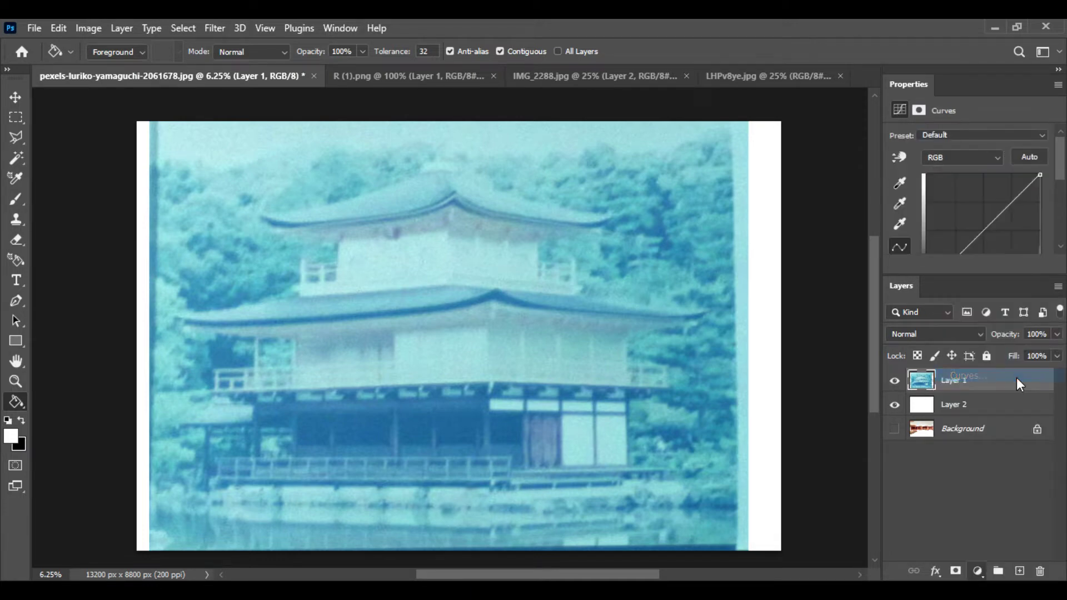
click(901, 185)
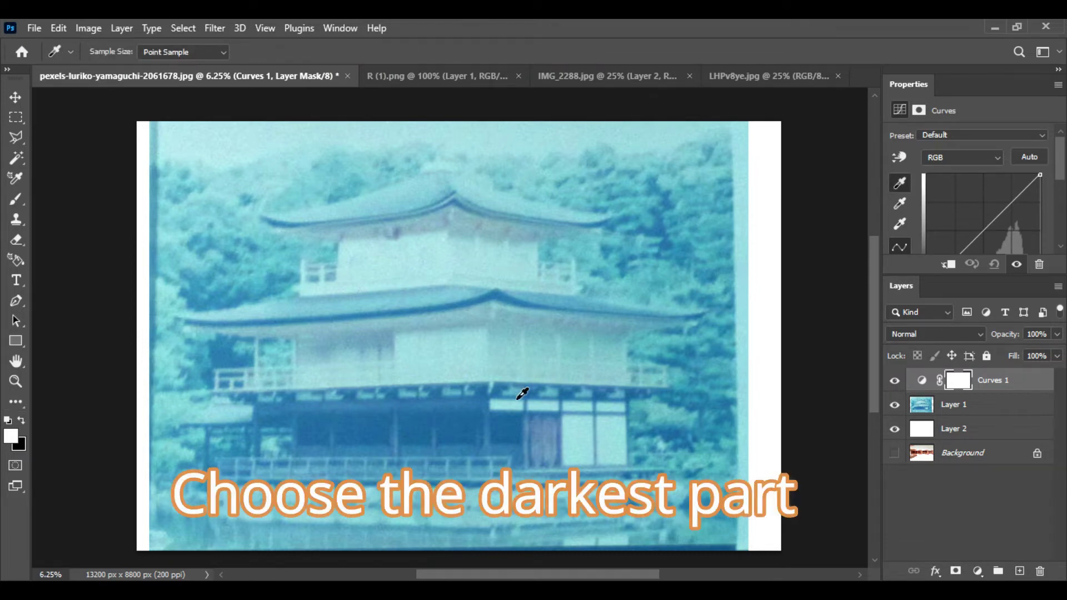
click(510, 440)
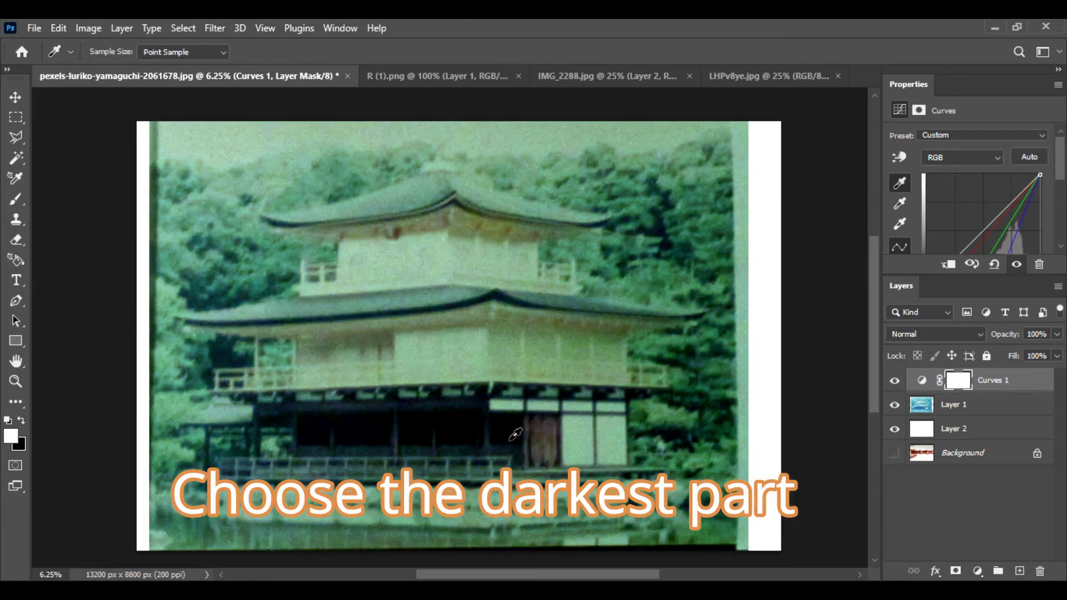
click(901, 224)
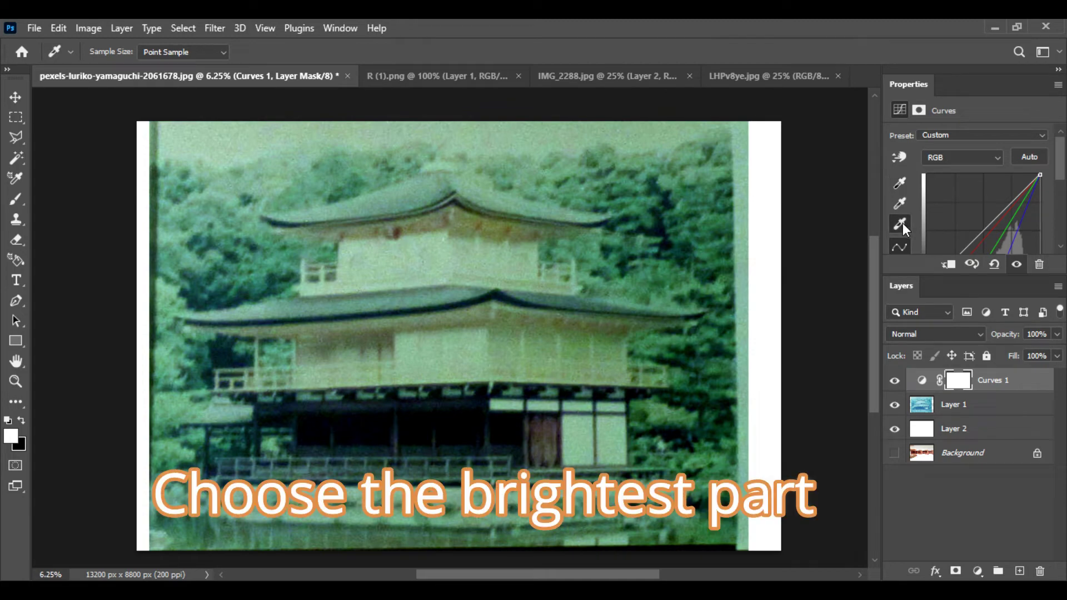
click(578, 441)
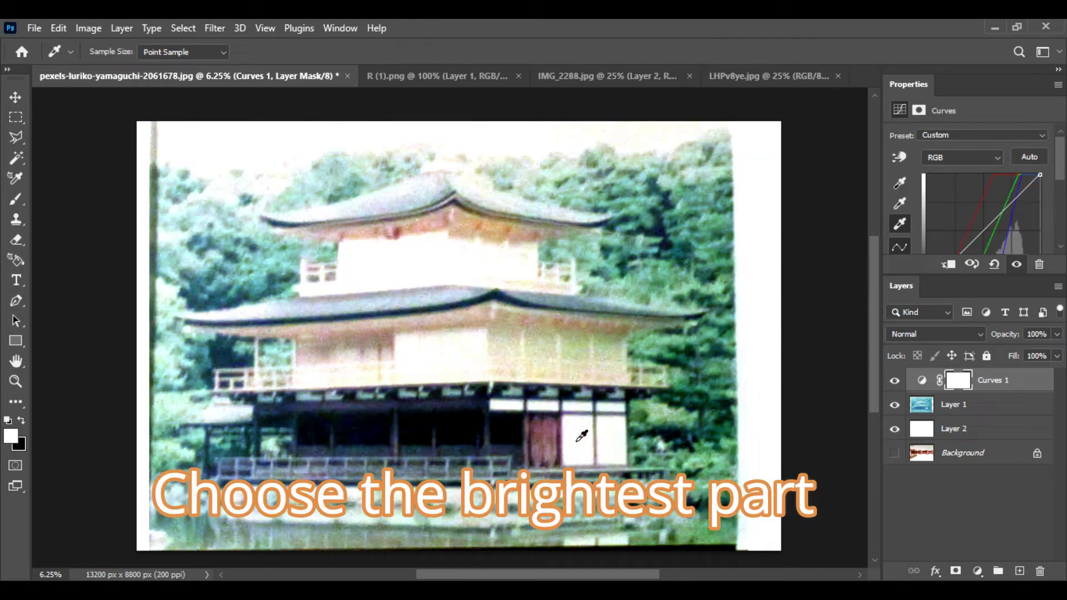
click(414, 384)
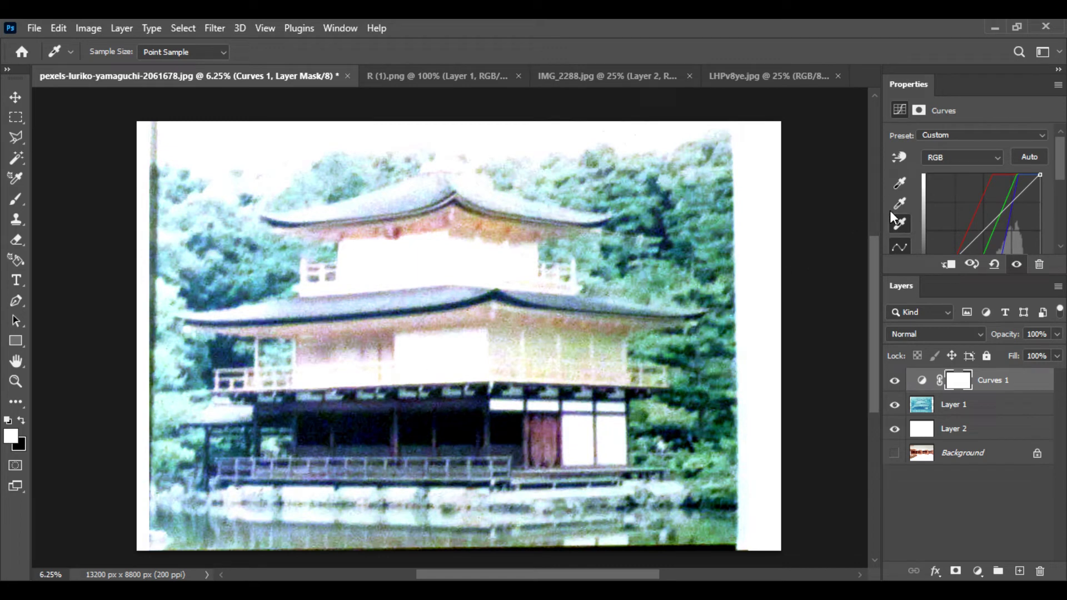
click(896, 207)
click(575, 355)
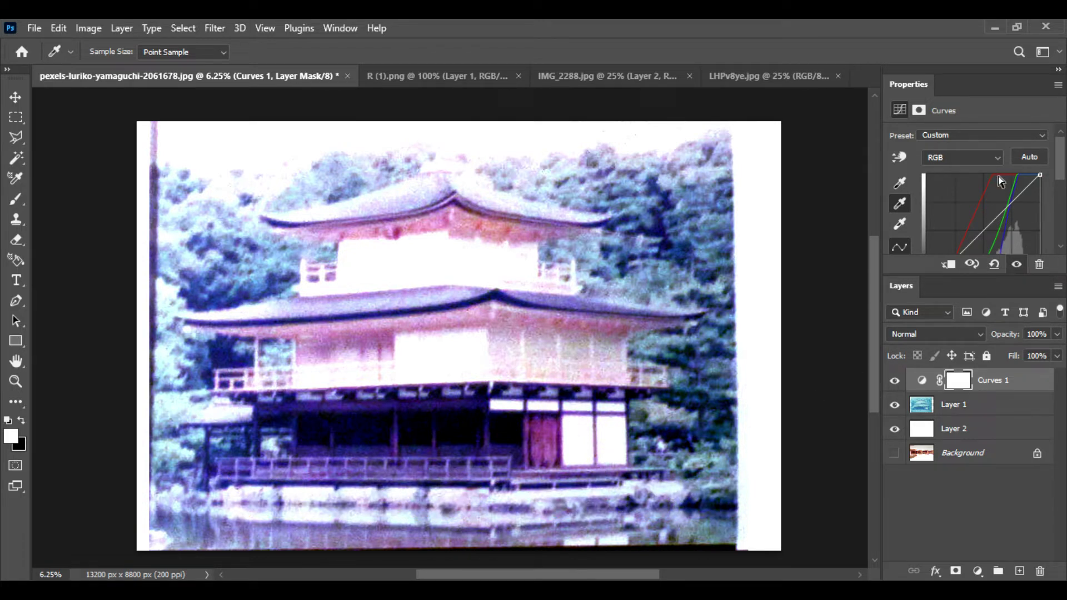
Step: Reshape the RGB curve's upper and lower points to darken the pavilion's tones
scroll(1001, 181, down, 2)
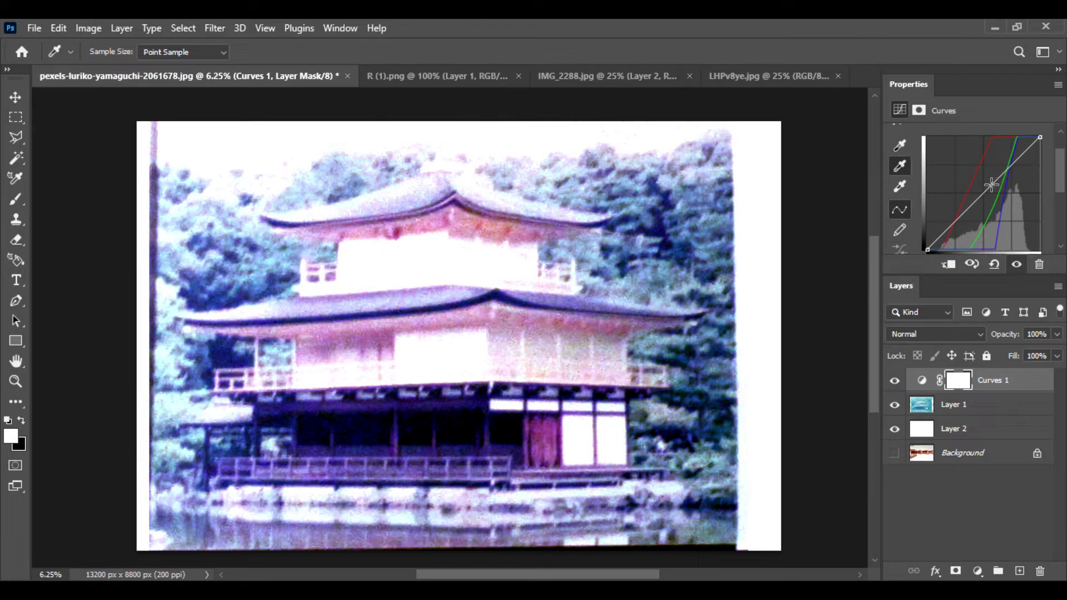
drag(992, 184, 1002, 191)
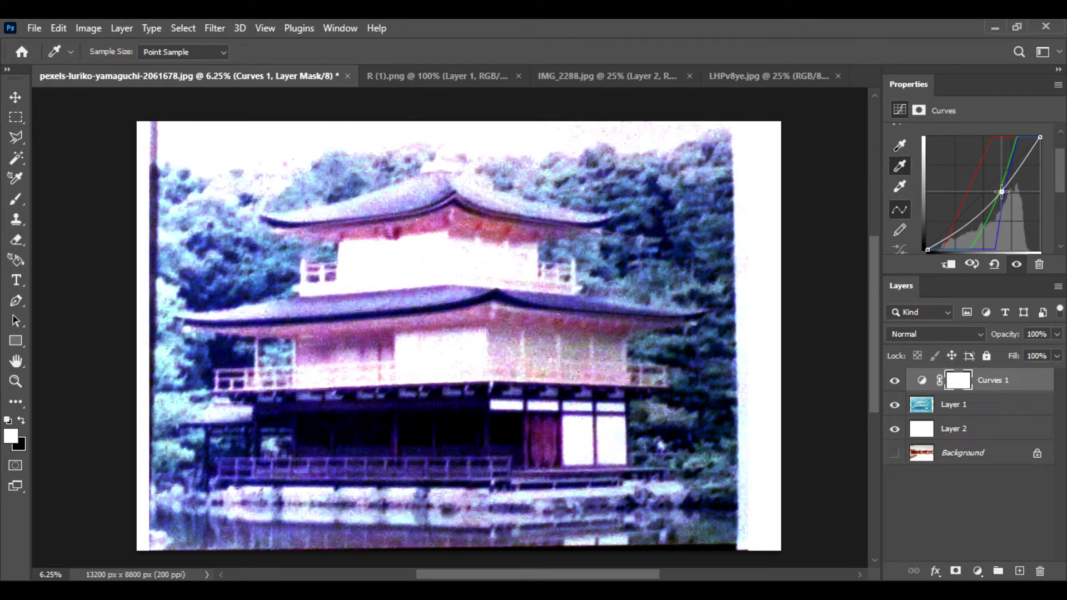
drag(1002, 192, 998, 191)
drag(962, 228, 965, 221)
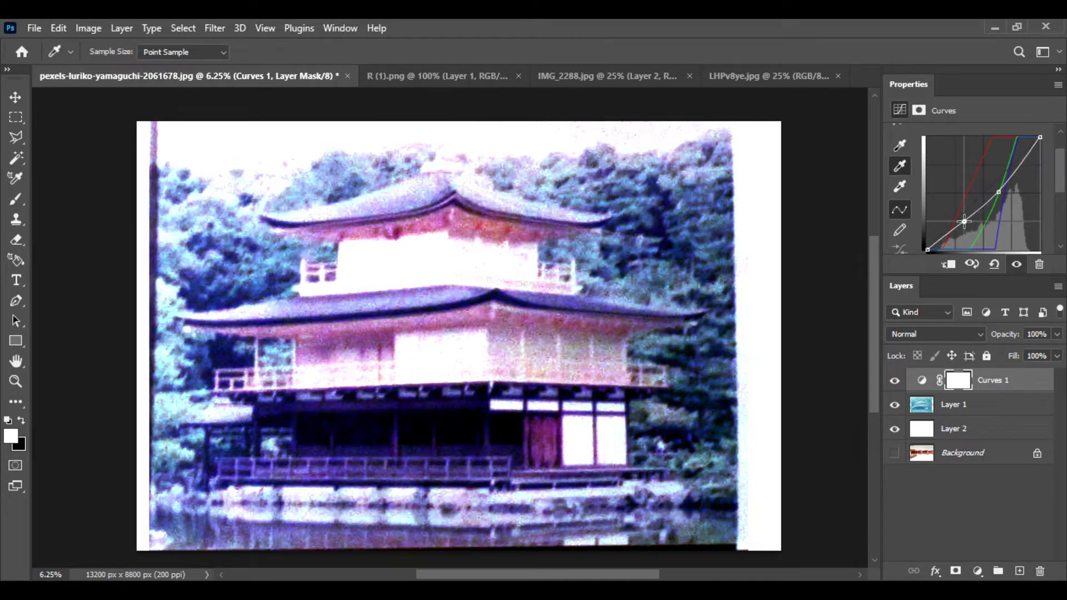
scroll(982, 199, up, 1)
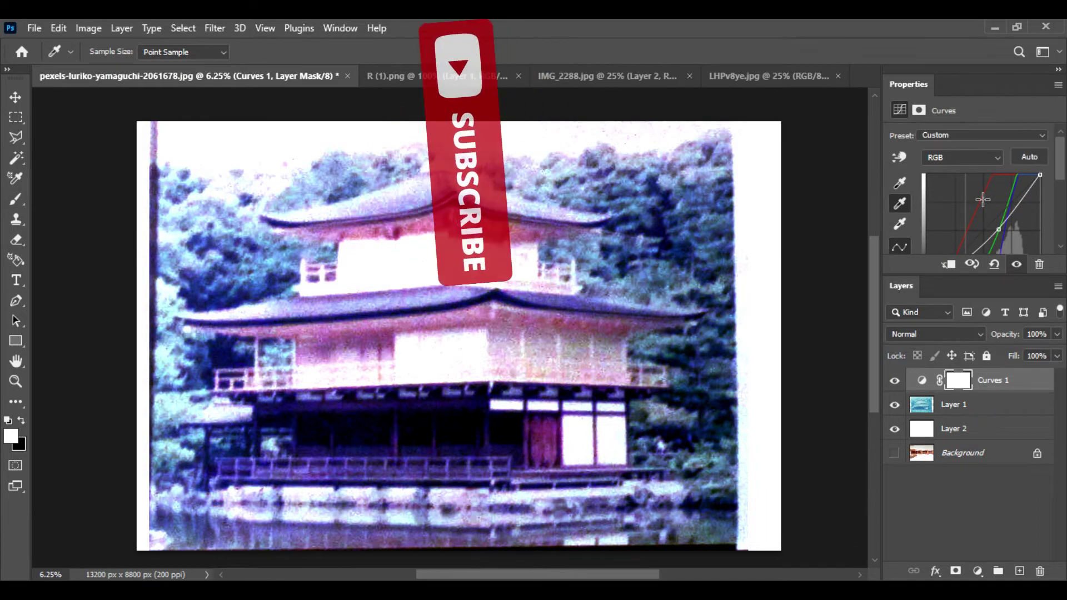
scroll(983, 199, down, 1)
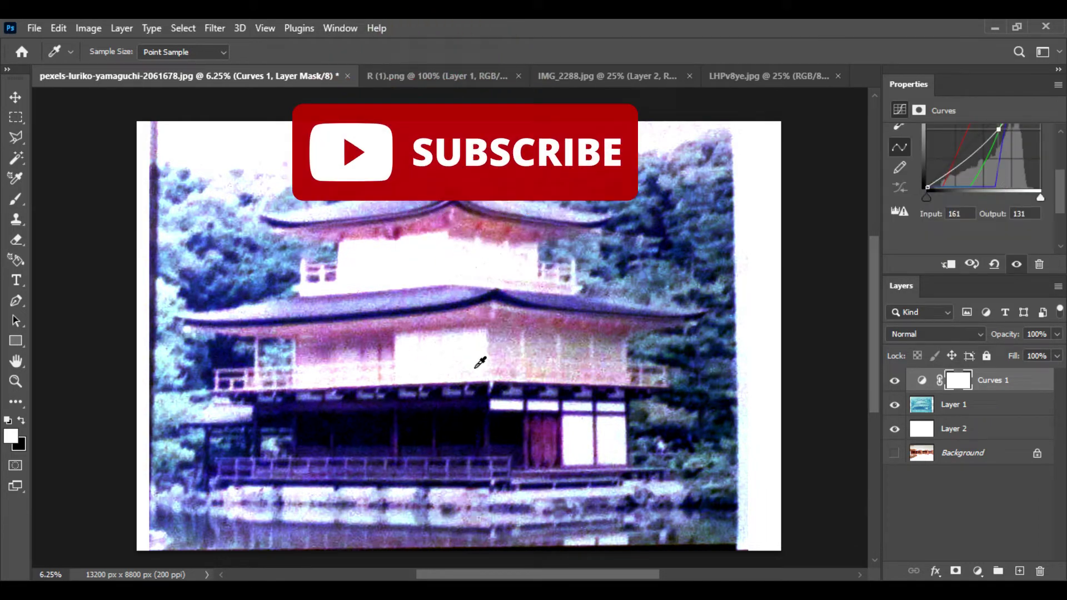
scroll(481, 362, up, 1)
scroll(482, 364, up, 1)
scroll(483, 368, up, 1)
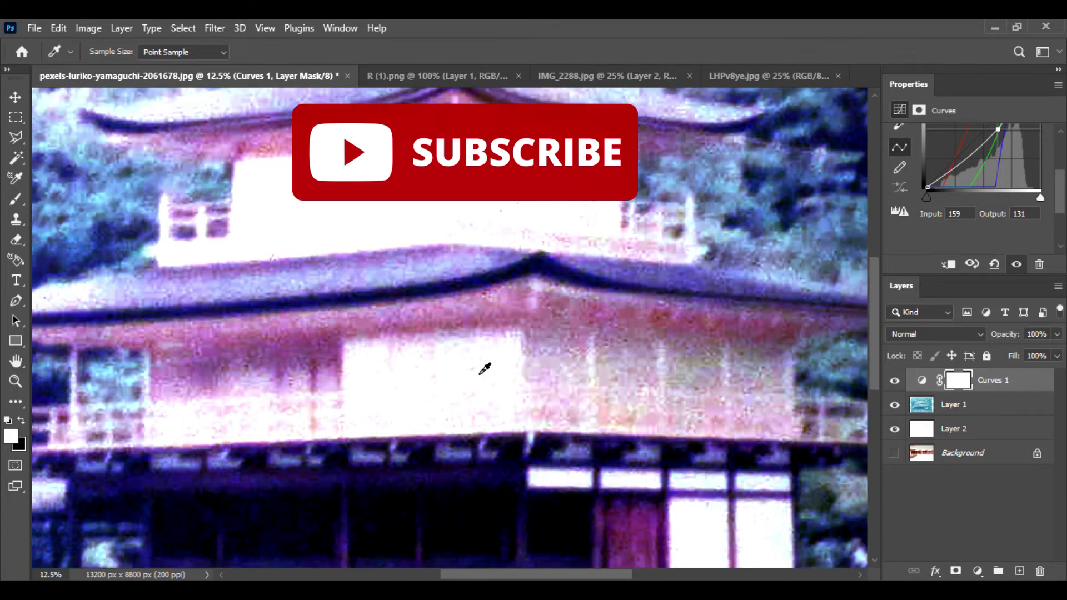
scroll(485, 369, down, 1)
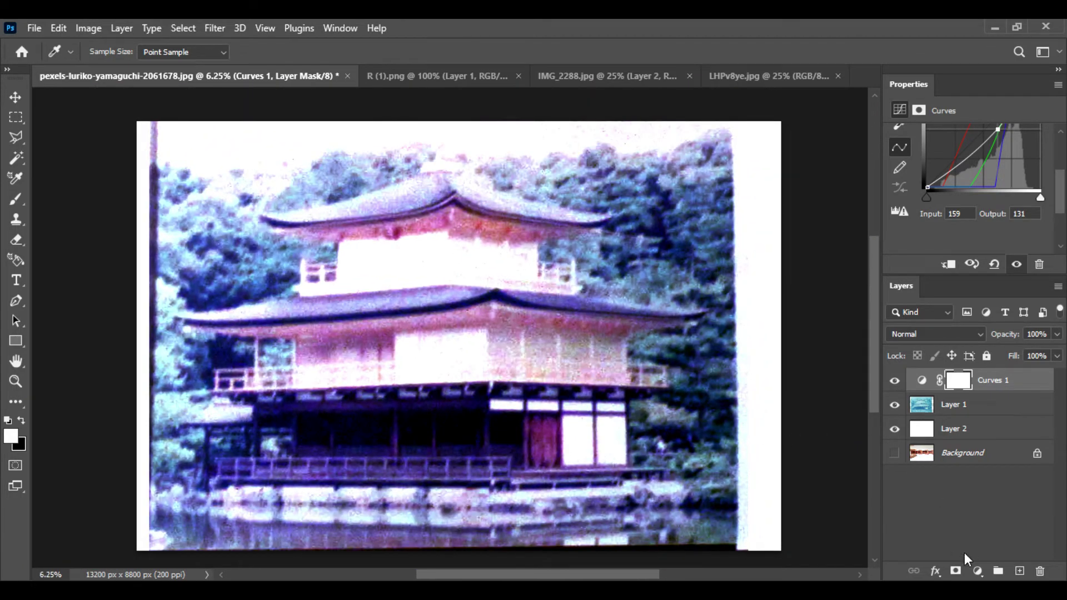
Step: Add a Levels adjustment, shifting the RGB midtones and raising the black point
click(982, 572)
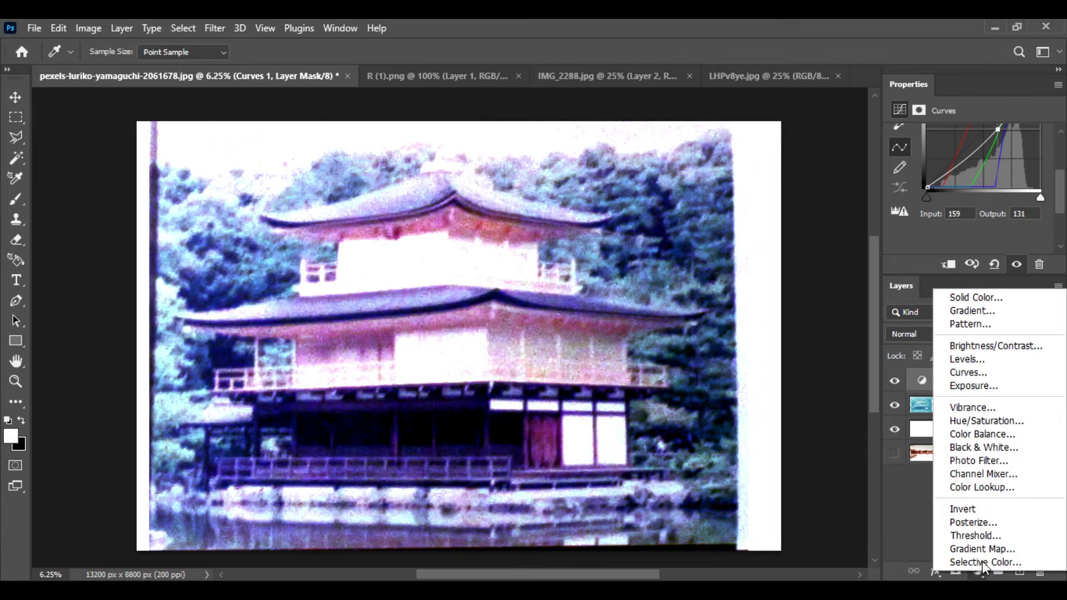
click(984, 358)
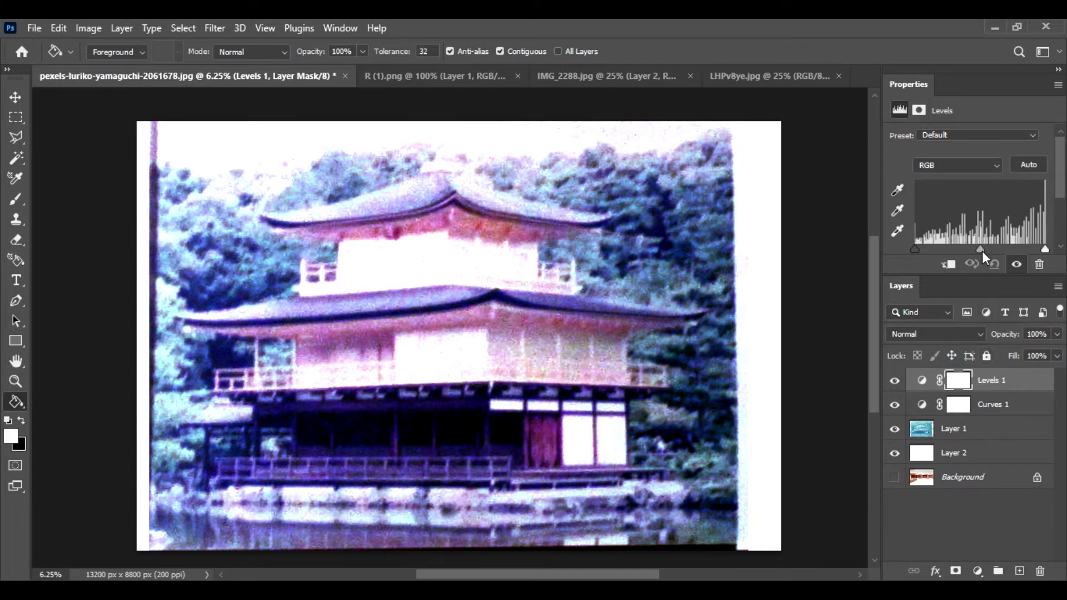
mouse_move(982, 251)
mouse_down()
mouse_move(970, 249)
mouse_move(1046, 250)
mouse_up()
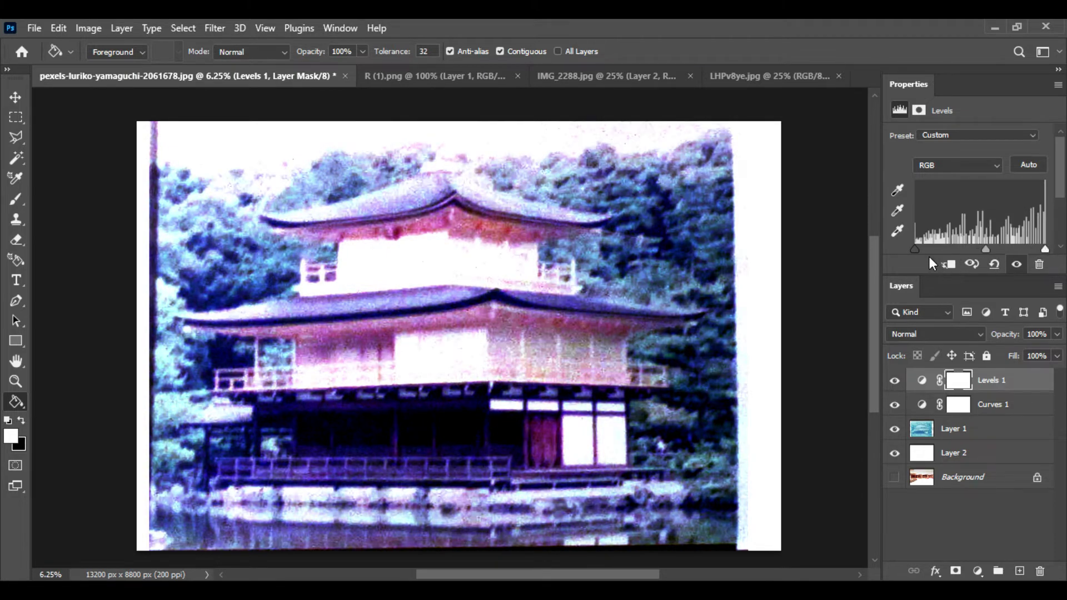
drag(915, 249, 919, 249)
Step: Lift the Green channel midtones in Levels to make the pavilion greener
click(957, 137)
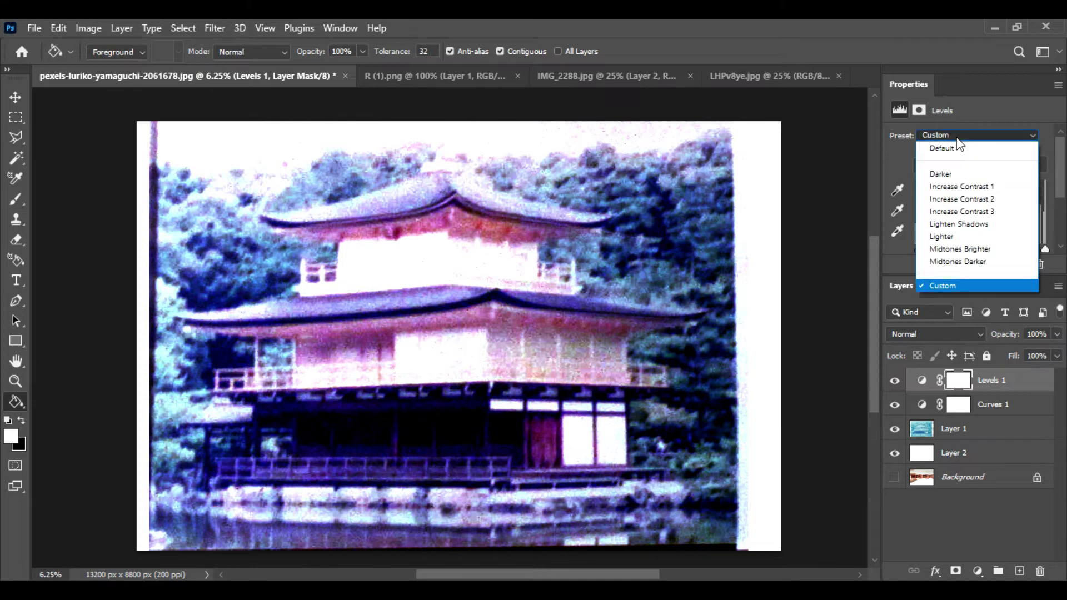
click(961, 164)
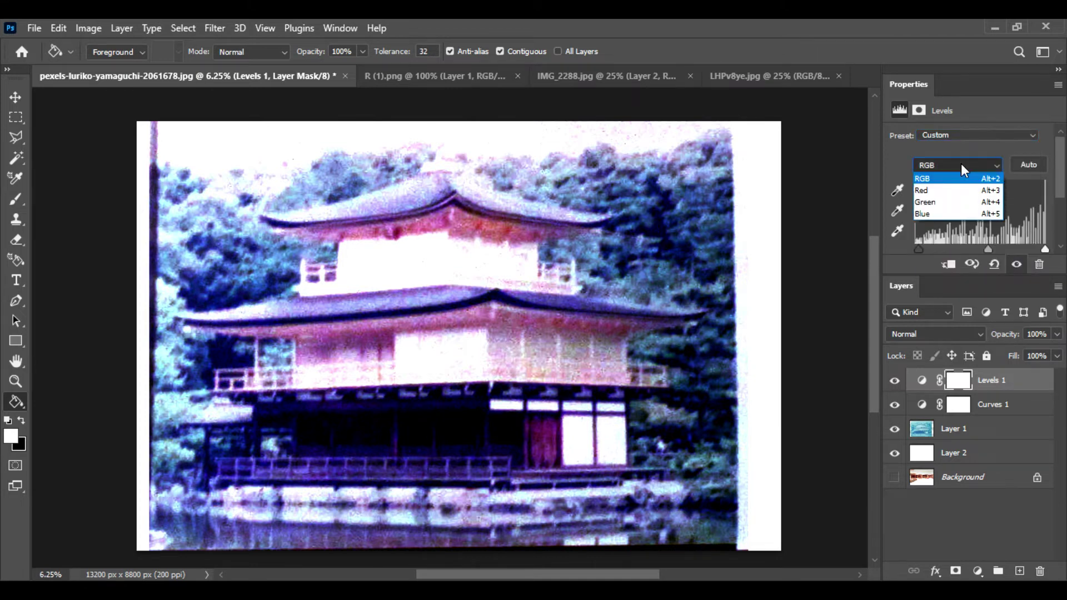
click(962, 198)
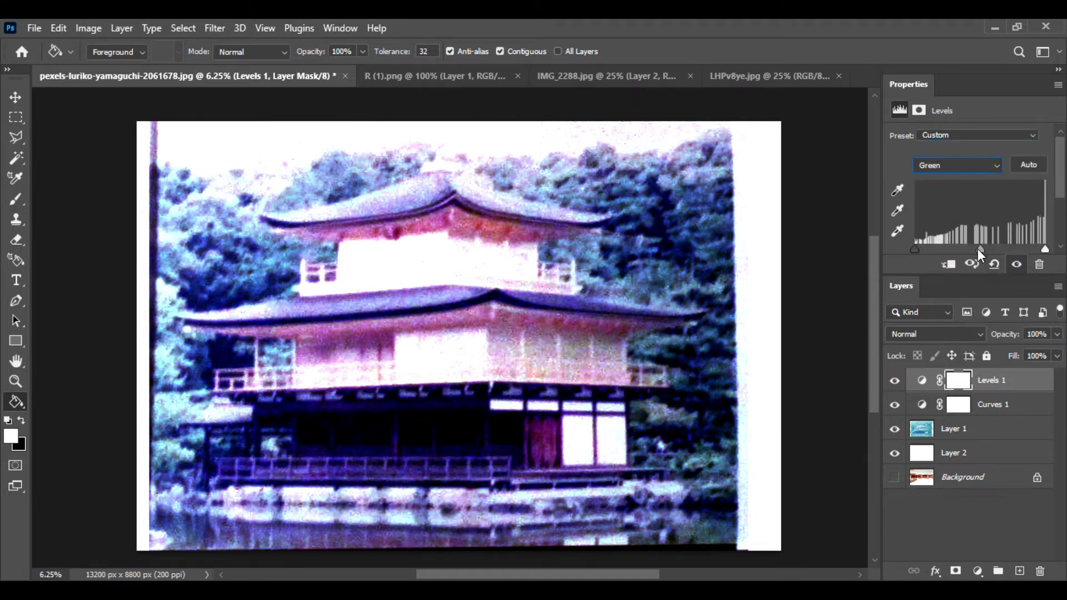
drag(979, 248, 966, 245)
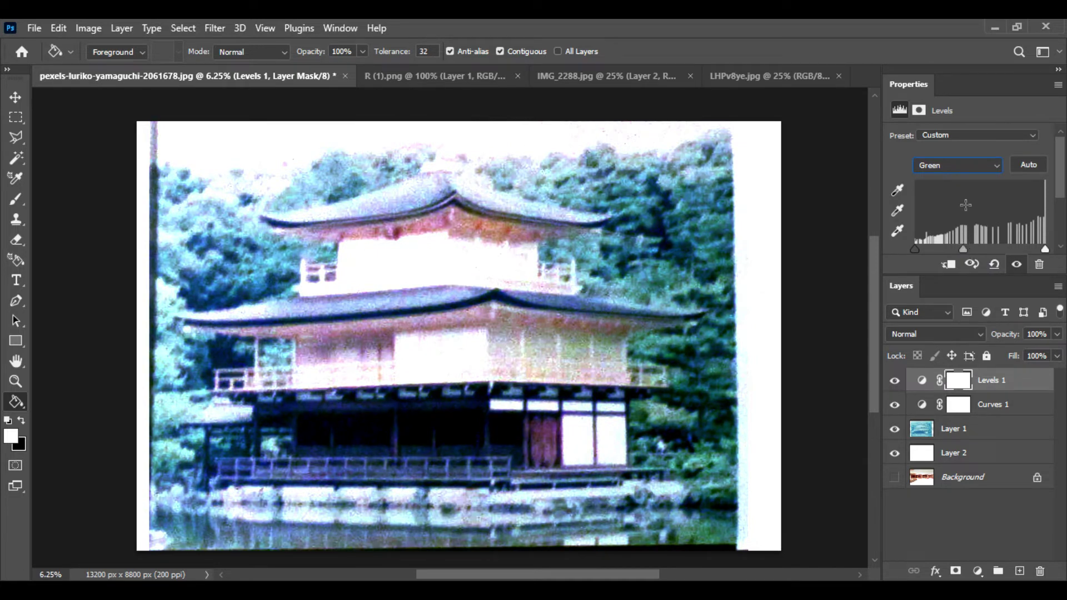
Step: Shift the Blue channel midtones in Levels to remove most of the blue cast
click(961, 165)
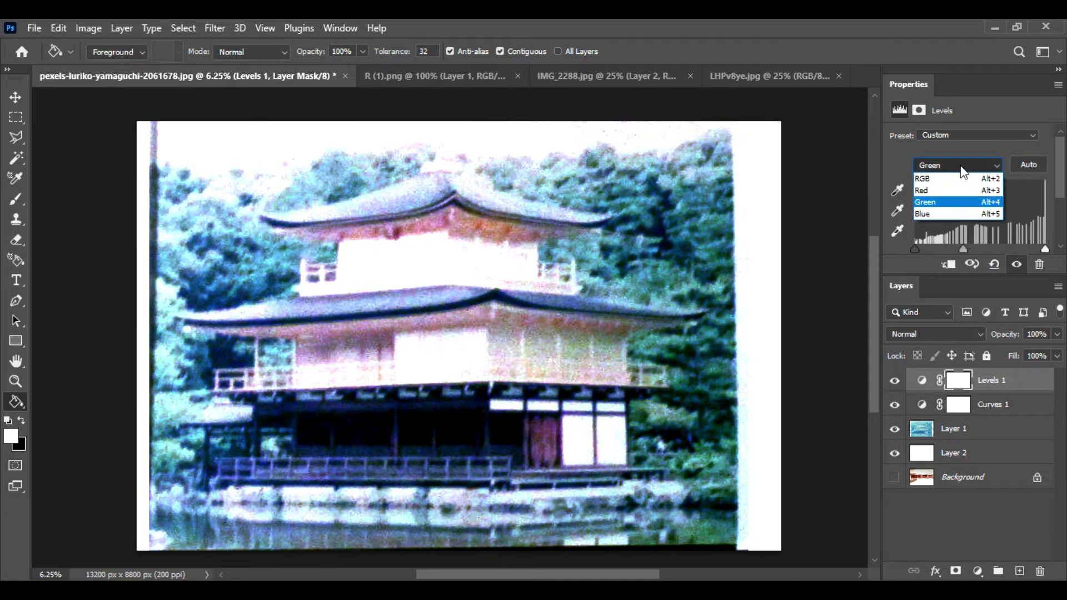
click(960, 215)
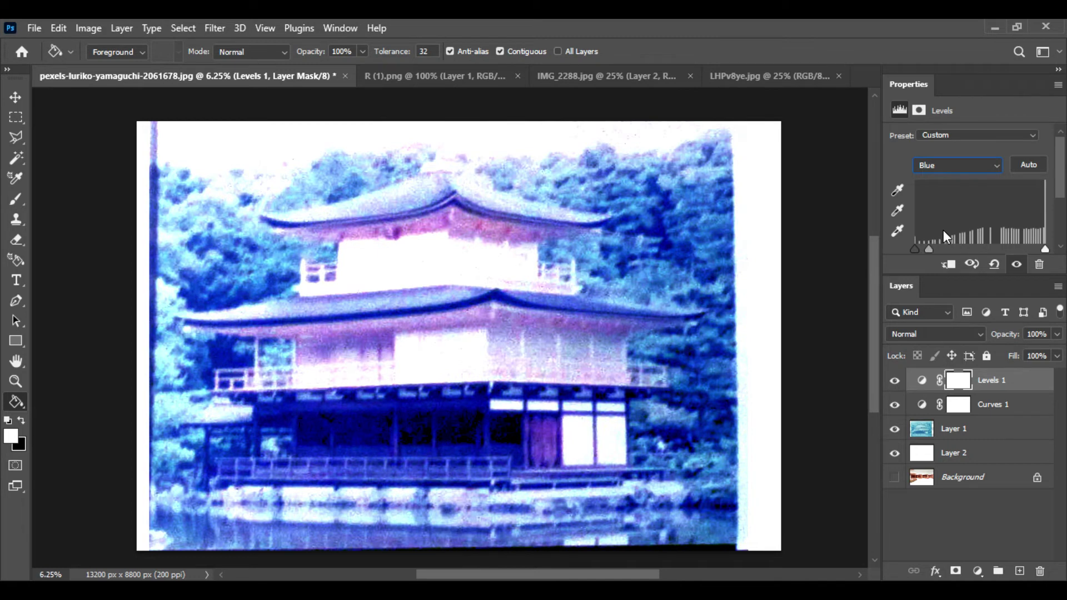
drag(944, 234, 979, 244)
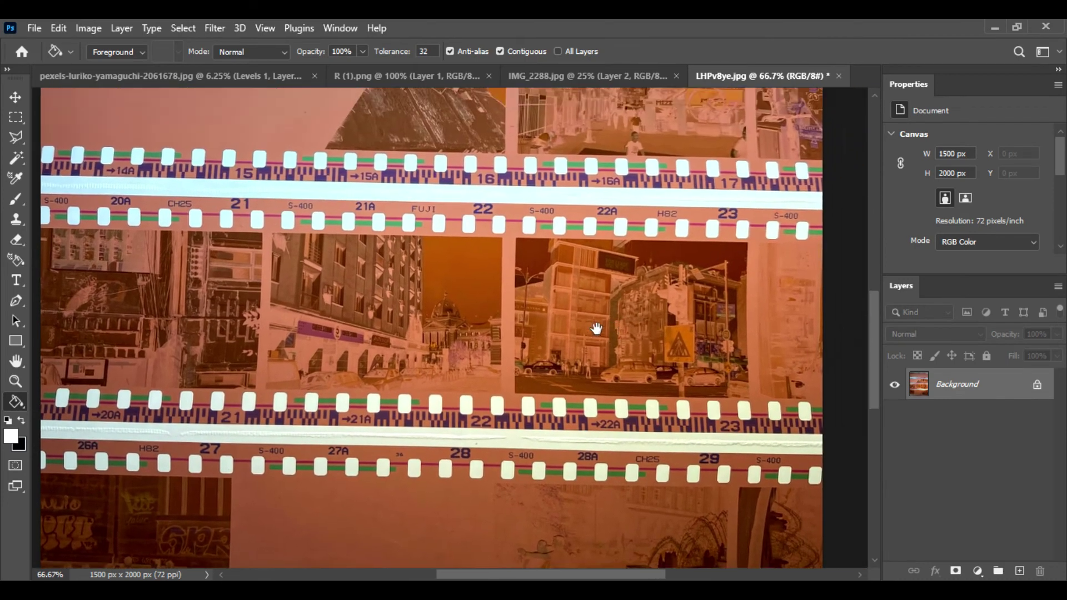
Step: Outline the frame 23 street photo with the polygonal lasso and copy it onto its own layer
drag(597, 328, 513, 346)
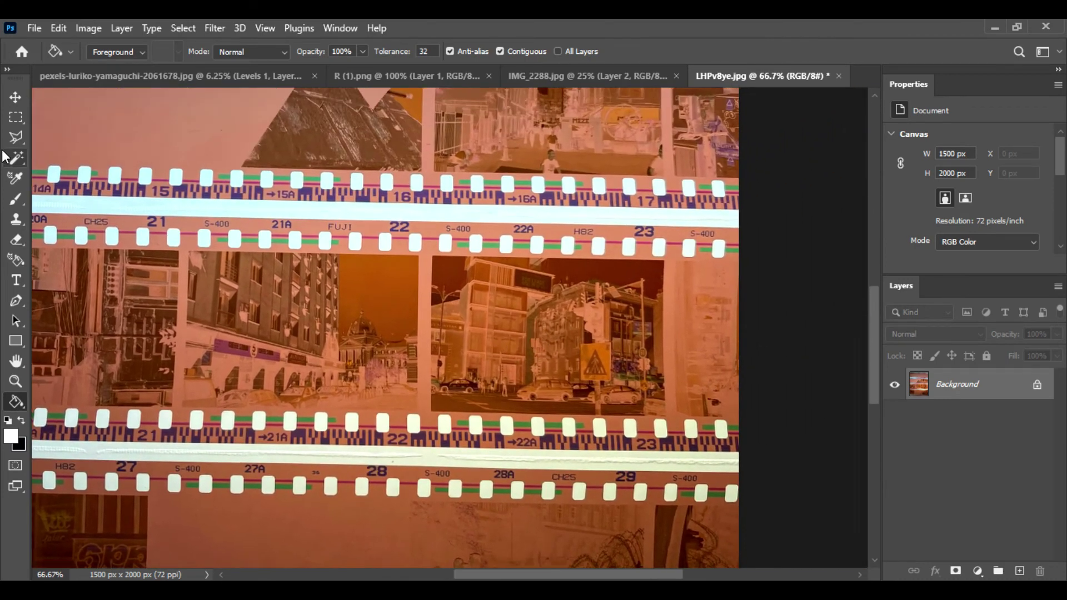
key(l)
click(438, 256)
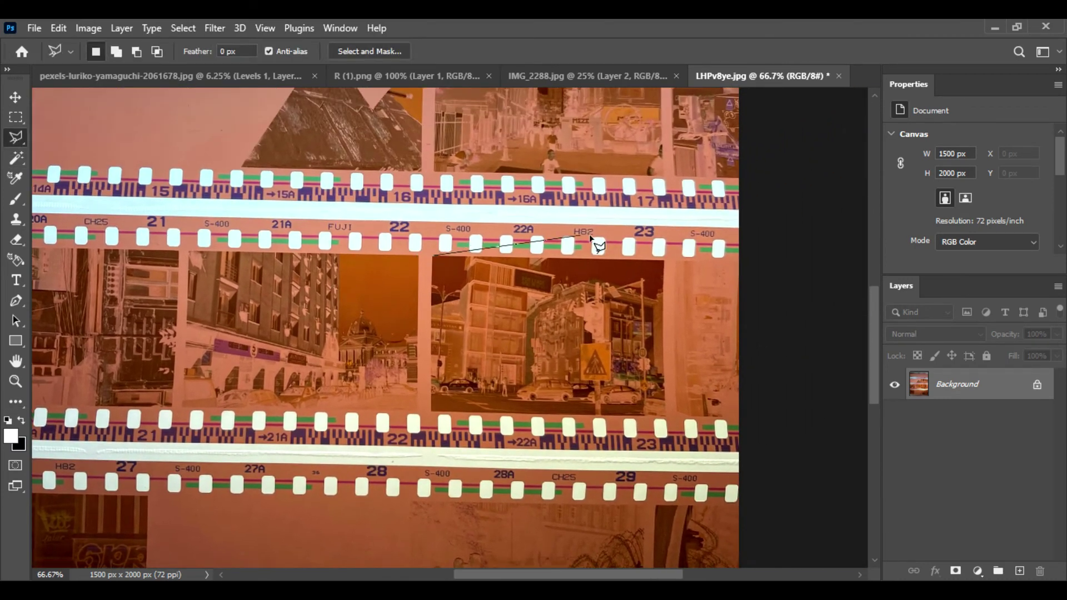
click(665, 259)
click(666, 415)
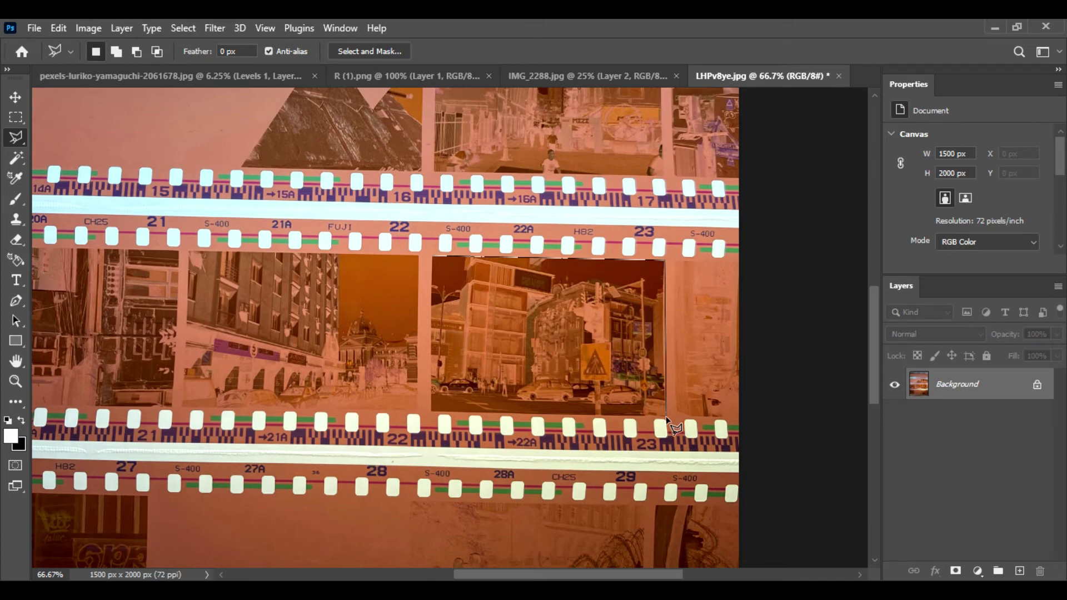
click(432, 414)
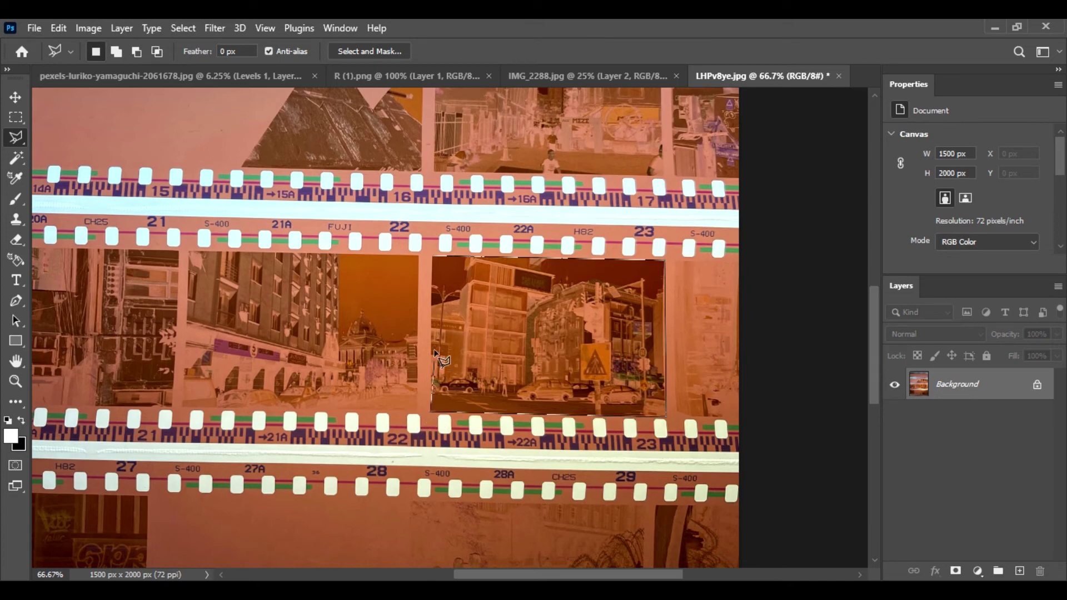
click(433, 257)
key(ctrl+j)
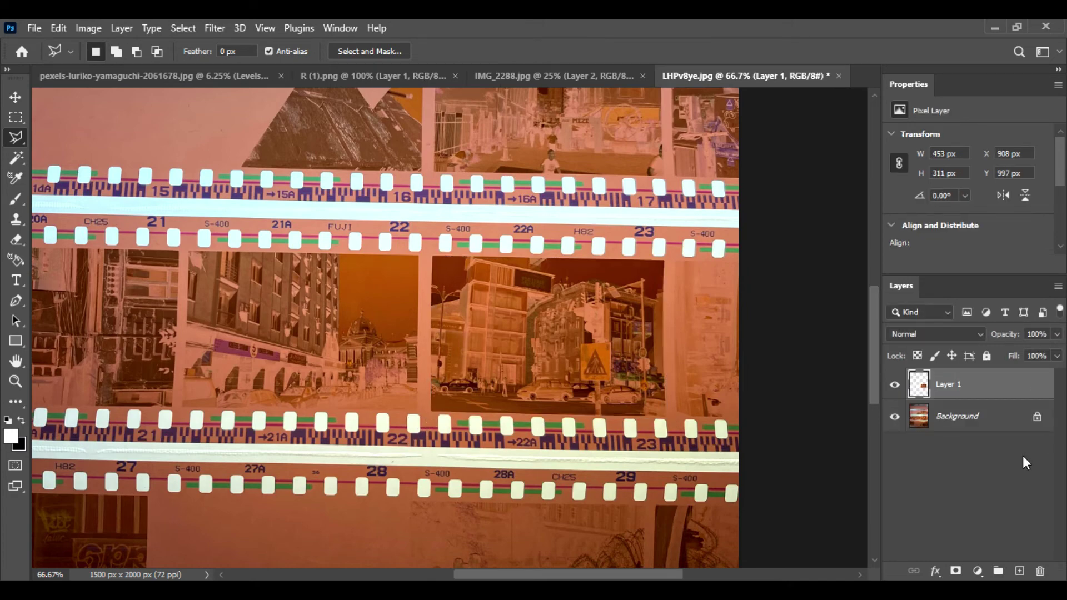
Step: Hide the original scan and add a new white-filled layer, then zoom out to the whole canvas
click(894, 417)
click(956, 416)
click(1019, 571)
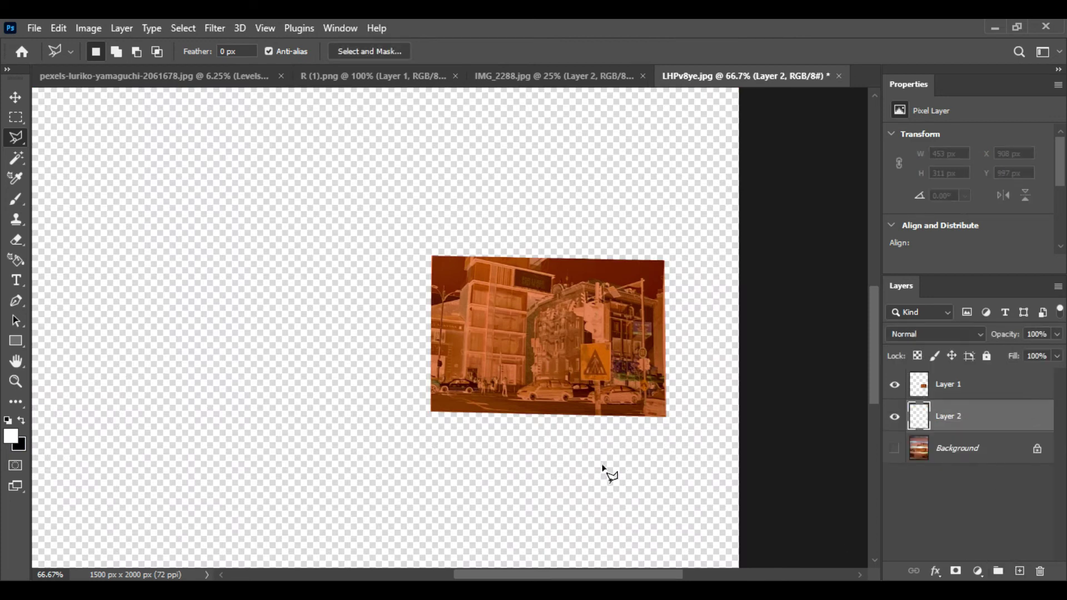
click(16, 402)
click(83, 513)
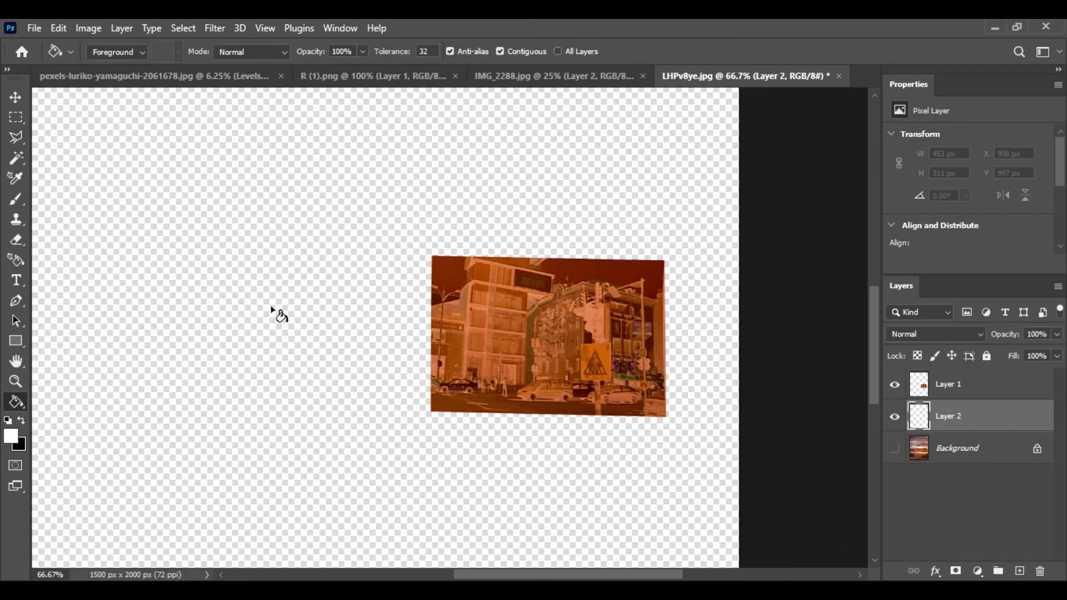
click(284, 309)
key(ctrl+minus)
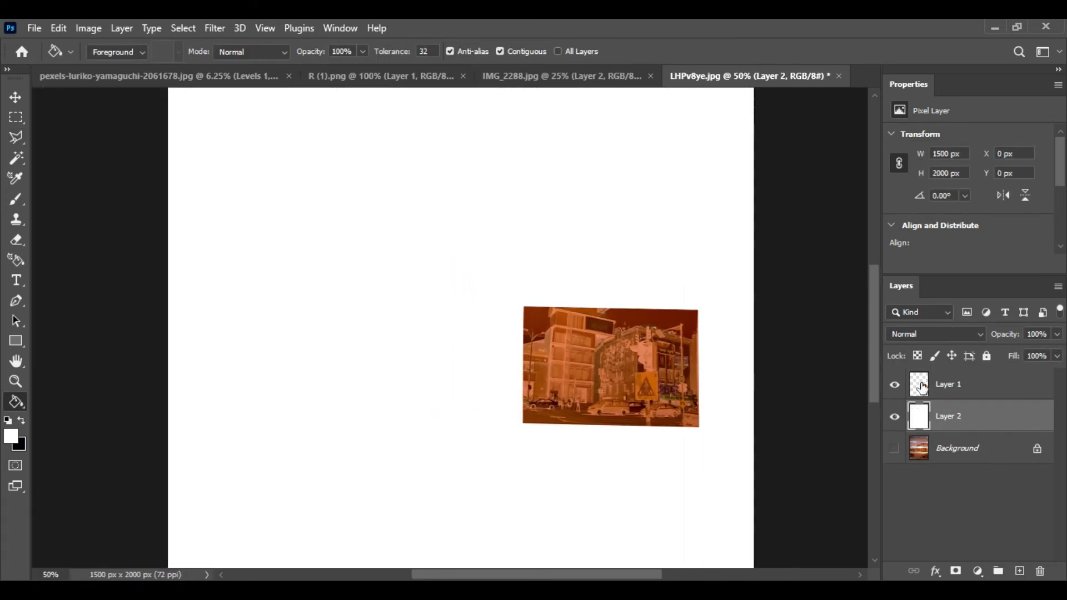
Step: Move the street photo layer left and scale it up to fill the canvas width
click(979, 384)
key(v)
drag(555, 350, 354, 316)
key(ctrl+t)
mouse_move(492, 393)
mouse_down()
mouse_move(711, 510)
mouse_move(743, 540)
mouse_up()
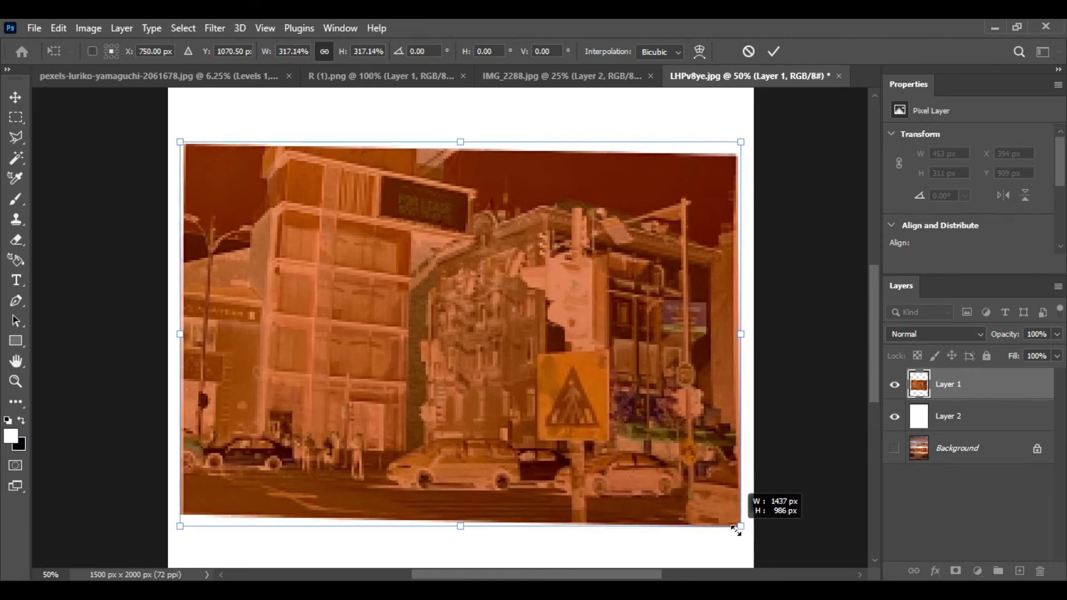
key(Return)
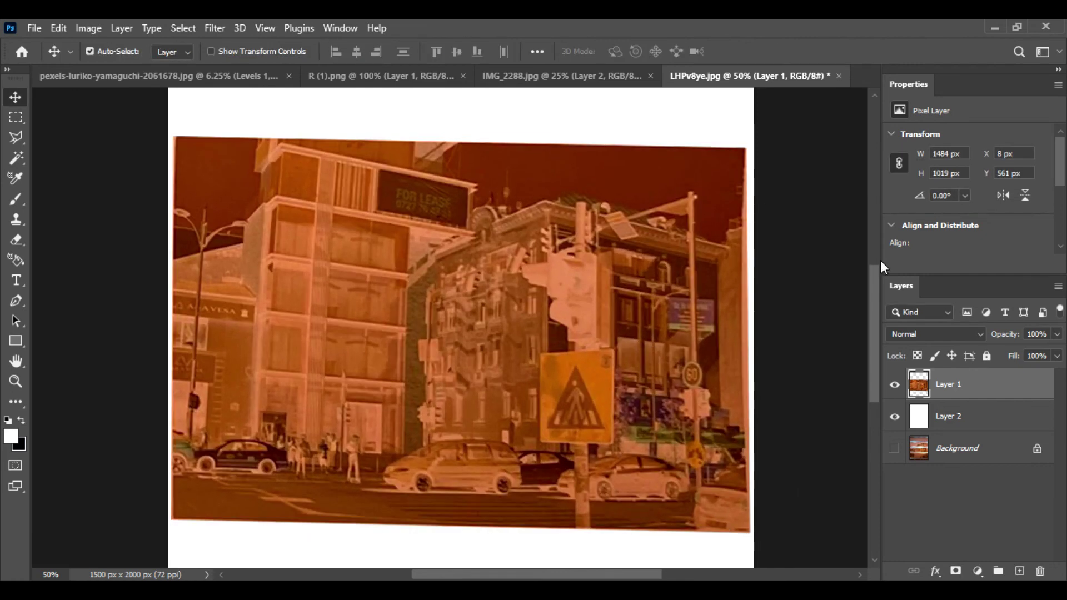
Step: Invert the street photo into a cyan-tinted positive and add a Curves adjustment layer
key(ctrl+i)
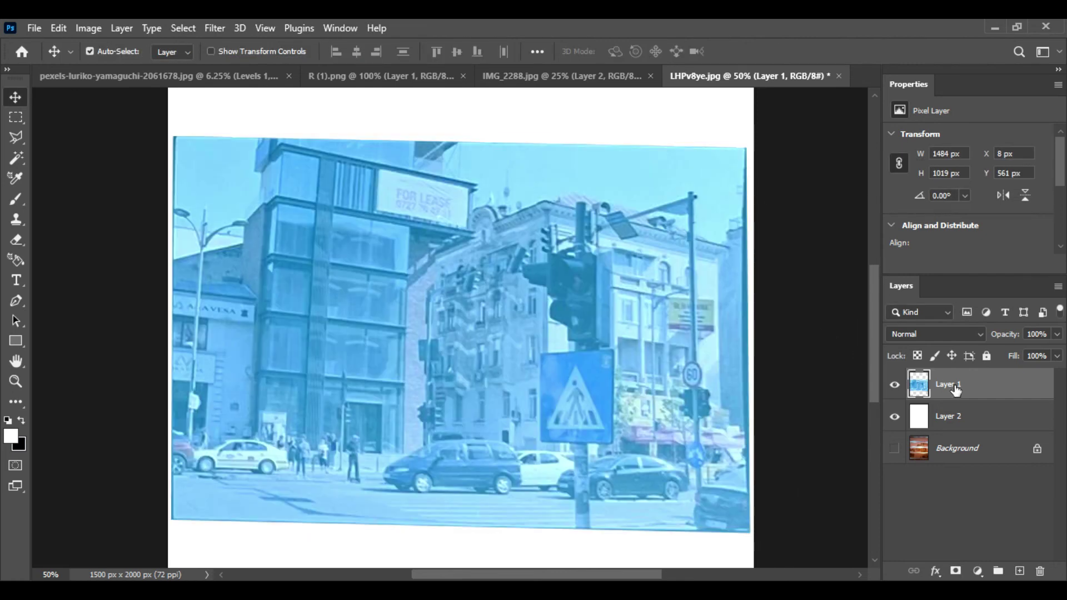
click(979, 571)
click(966, 379)
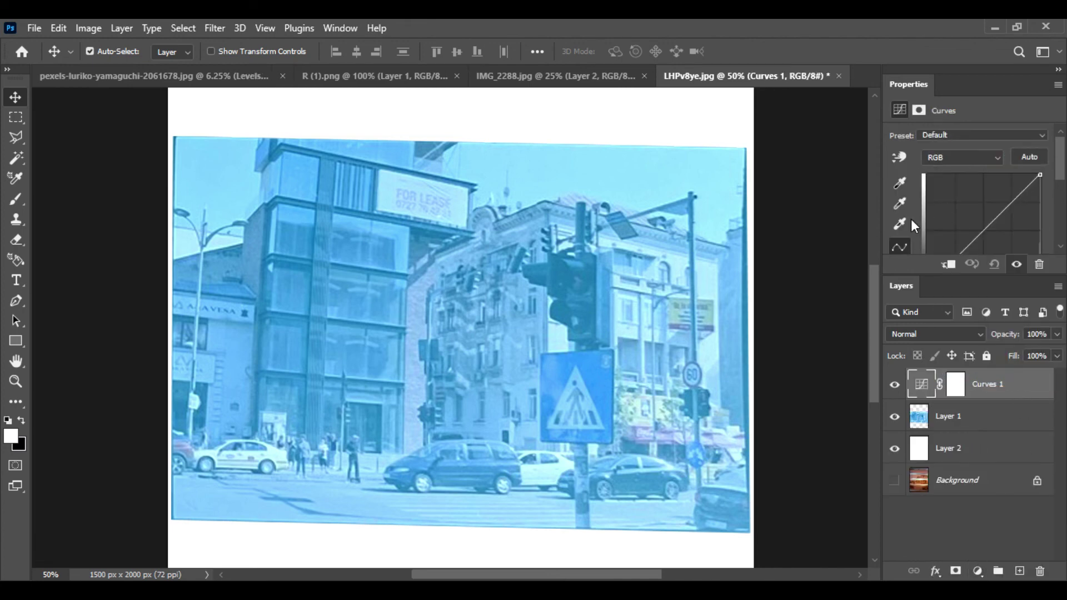
Step: Sample the black point on the traffic light, white on the white car, and a neutral grey point
click(899, 183)
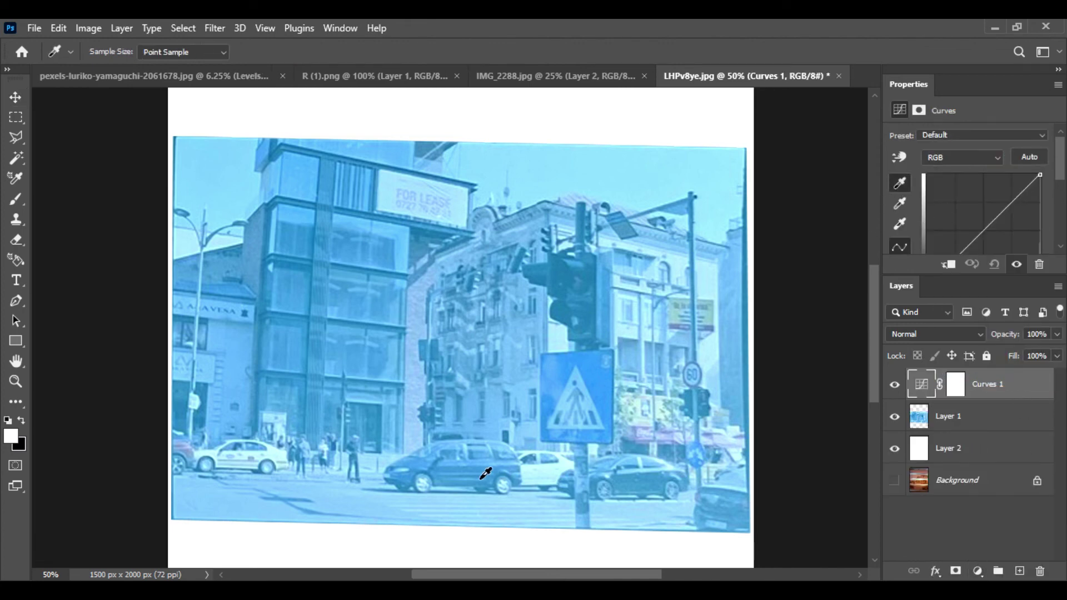
click(590, 273)
click(900, 225)
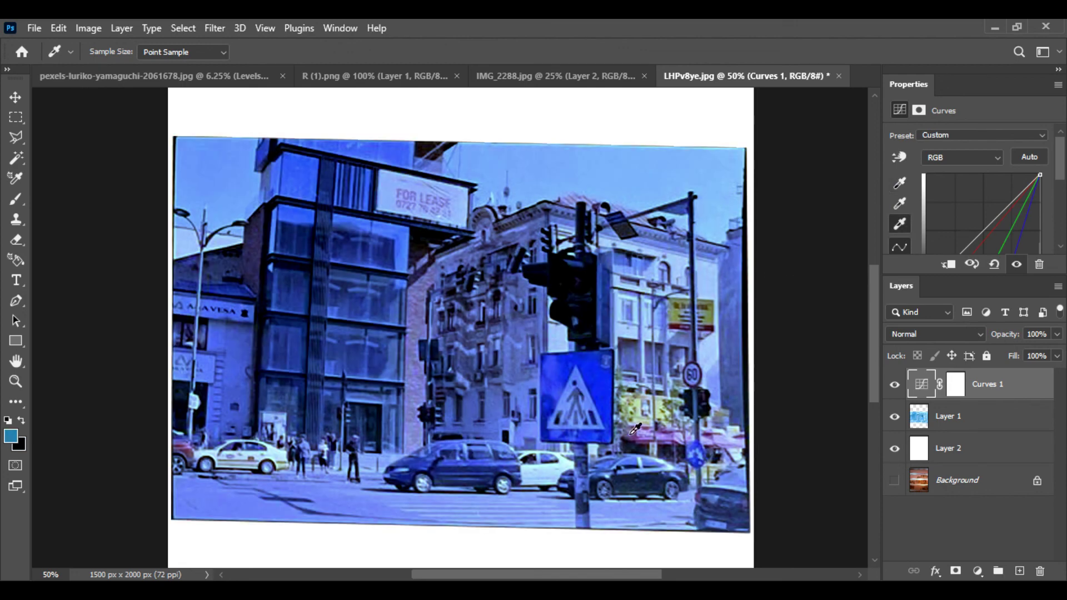
click(545, 464)
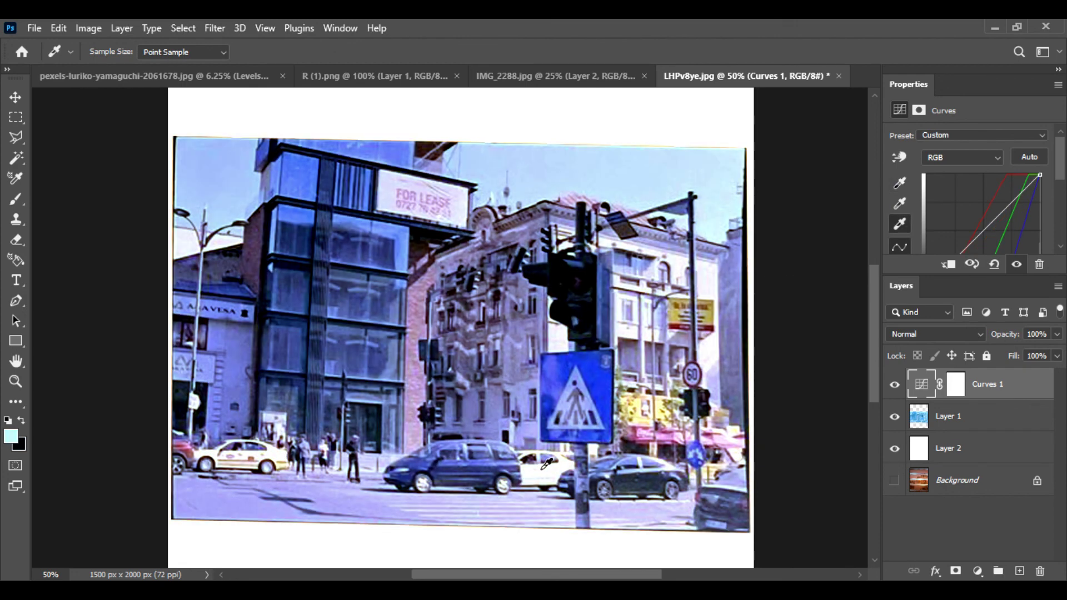
click(899, 203)
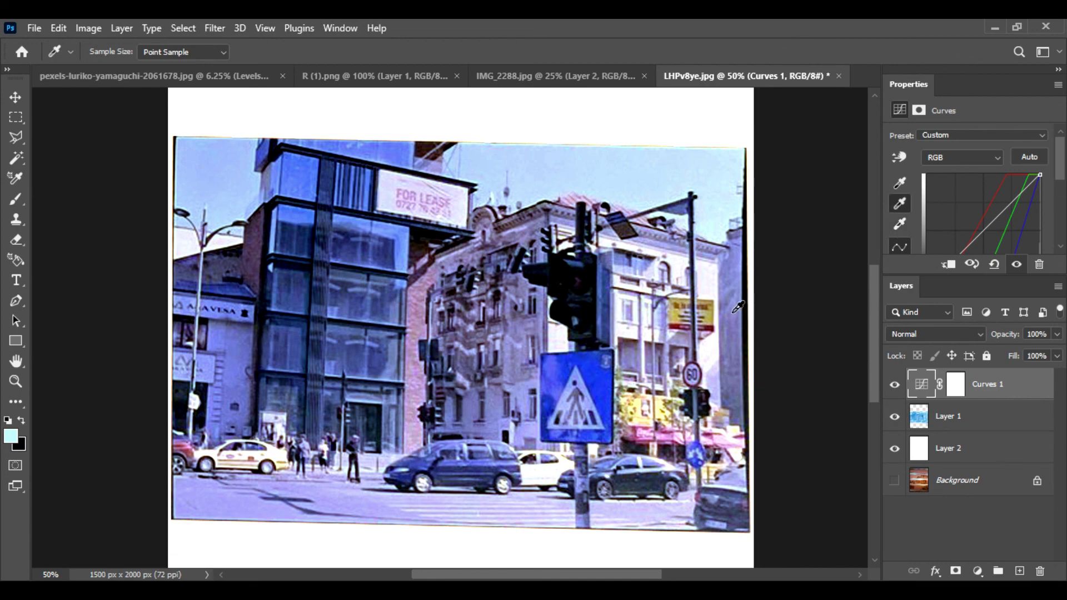
click(738, 317)
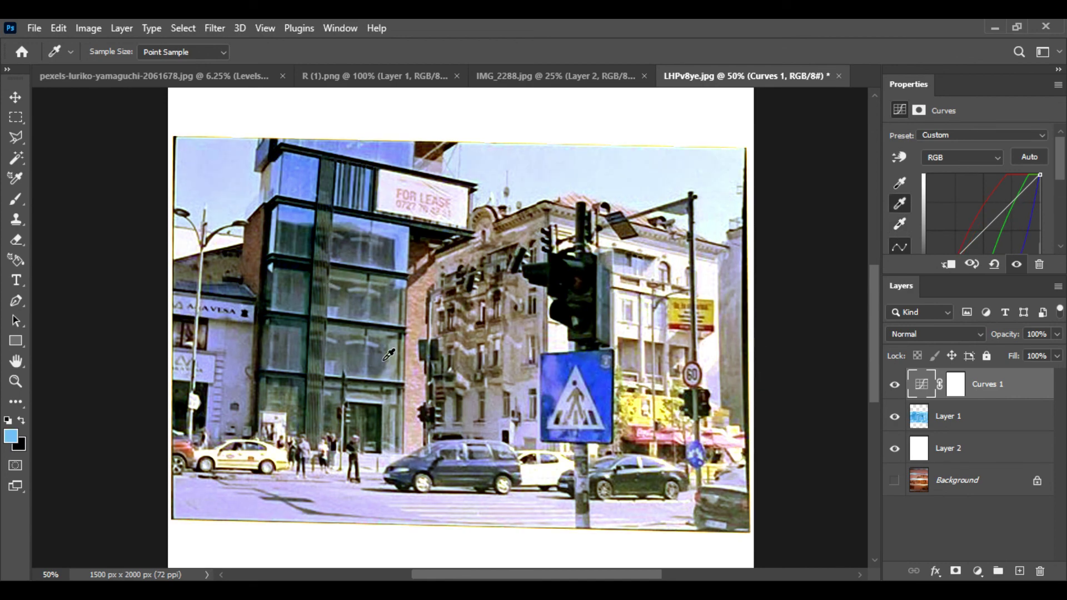